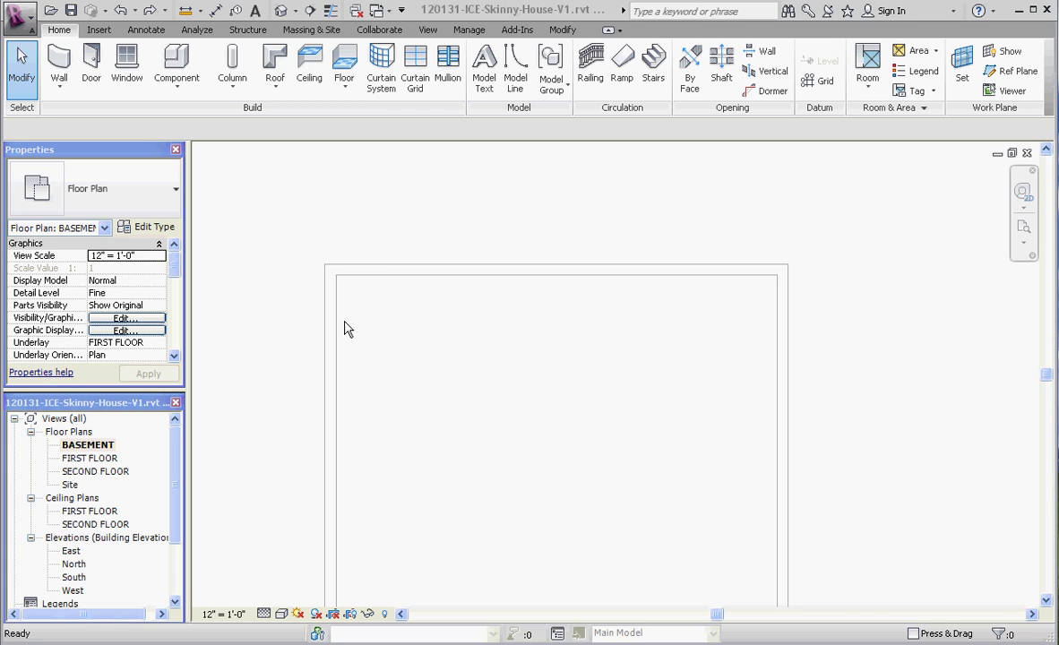
Zoom into the upper-left corner of the BASEMENT floor plan
scroll(330, 267, up, 6)
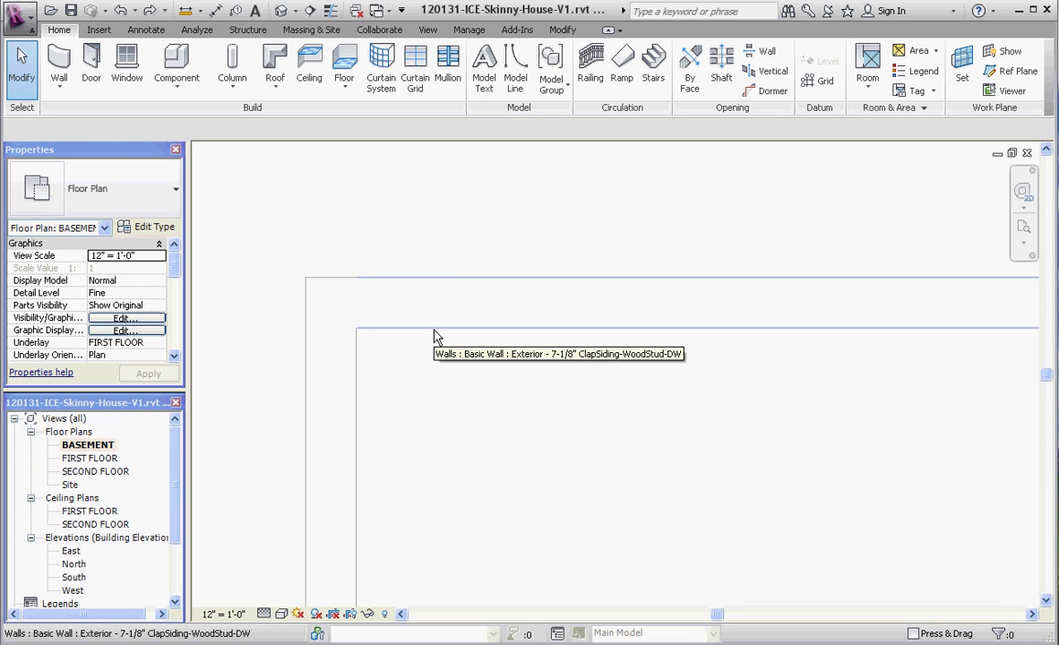
Start Generic - 8" walls with Top Constraint set to Up to level: FIRST FLOOR
click(62, 59)
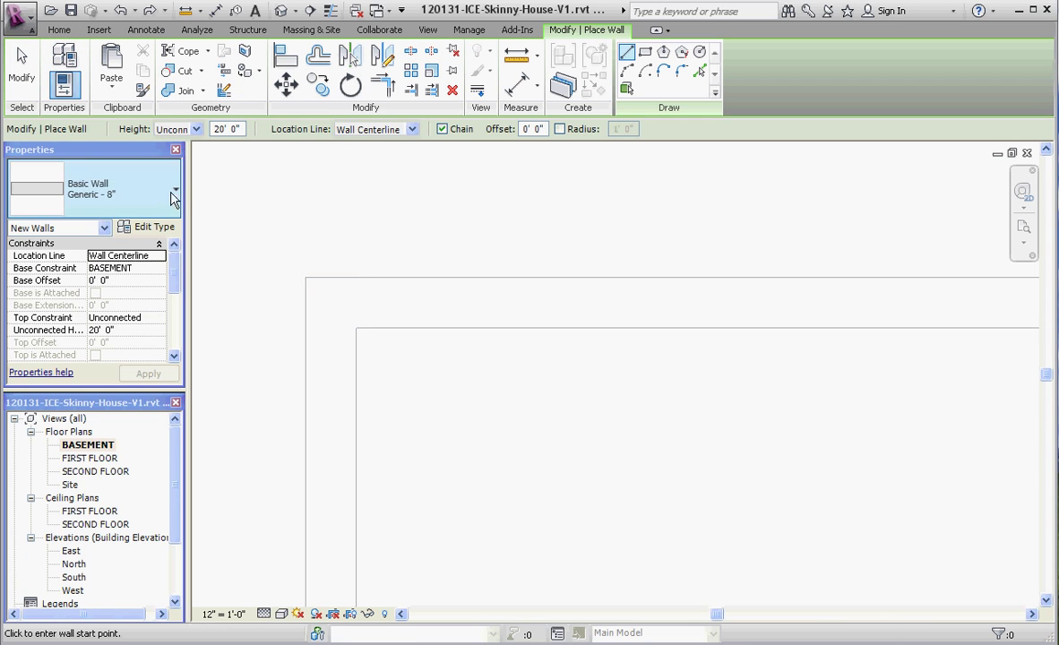
click(176, 191)
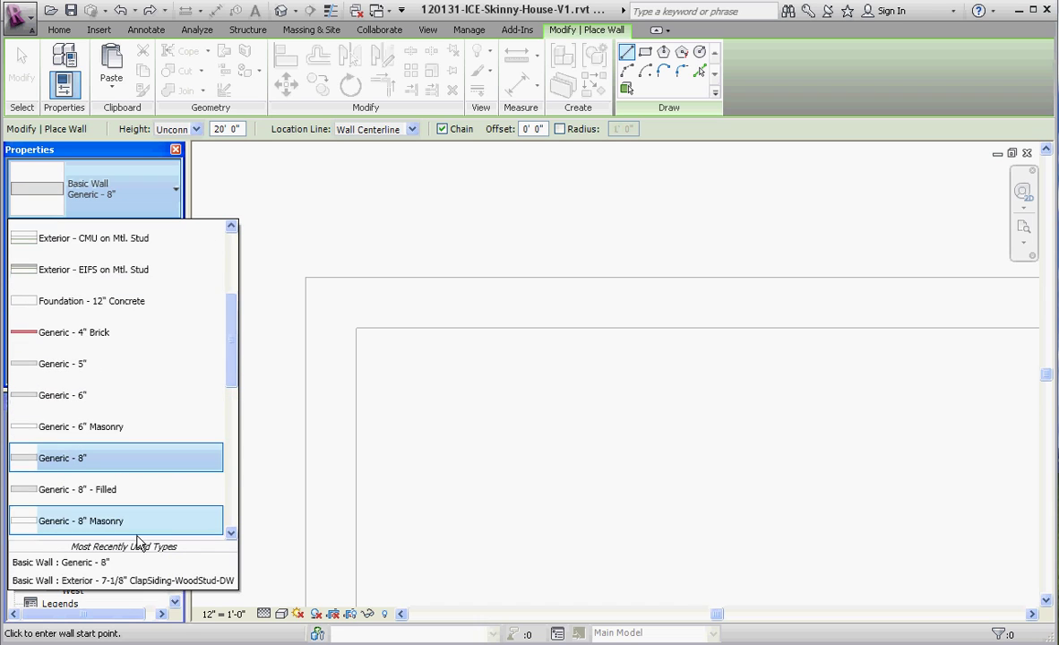
click(55, 458)
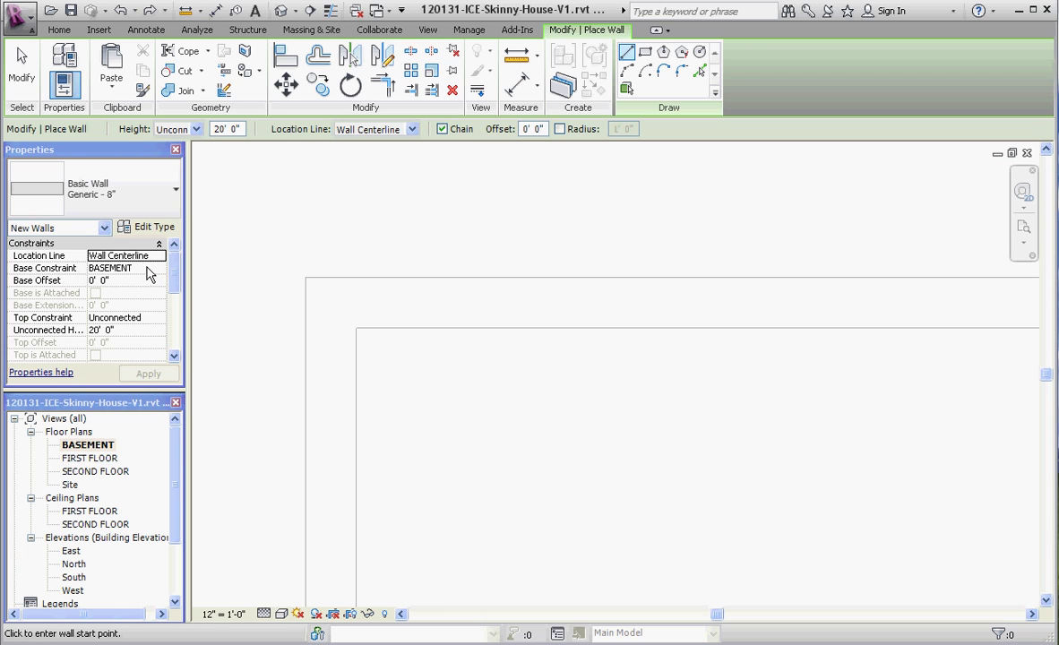
click(158, 318)
click(161, 319)
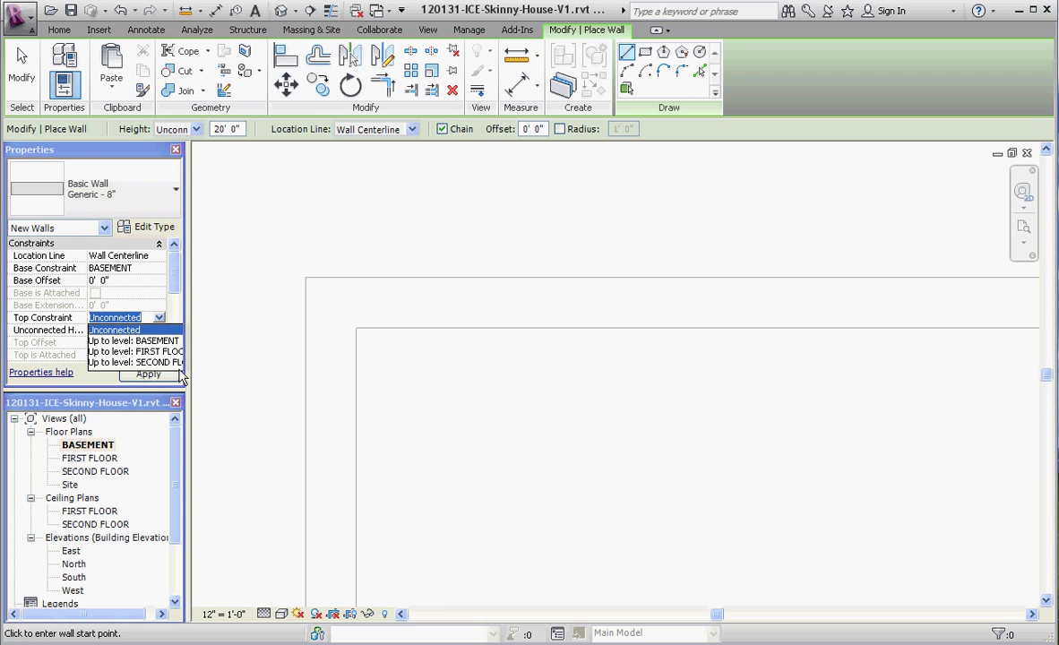
click(163, 318)
click(162, 319)
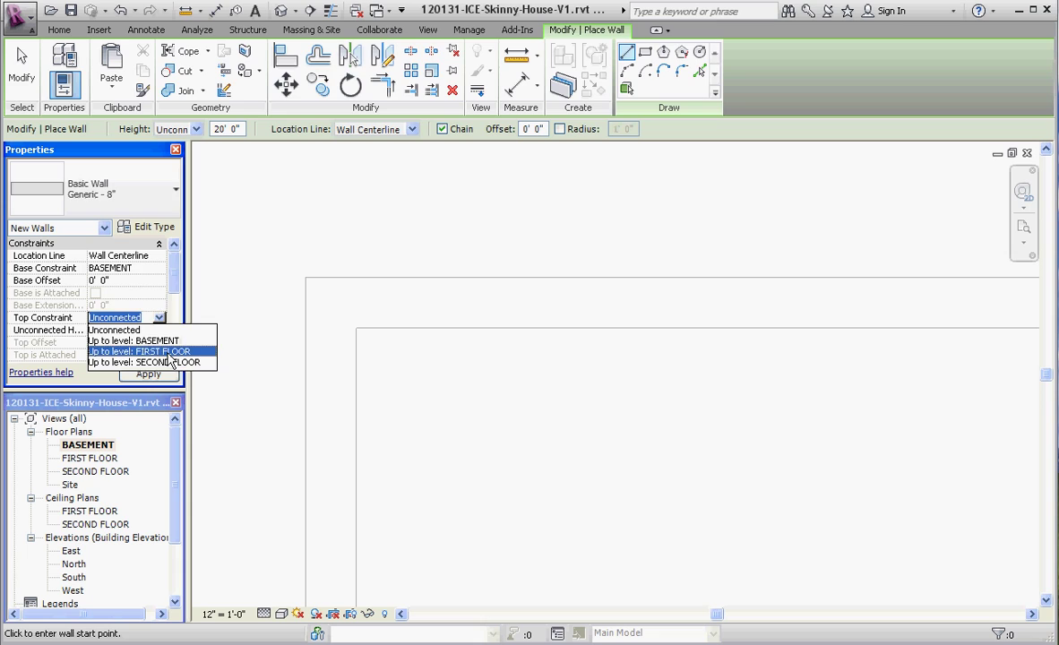
click(169, 349)
click(149, 374)
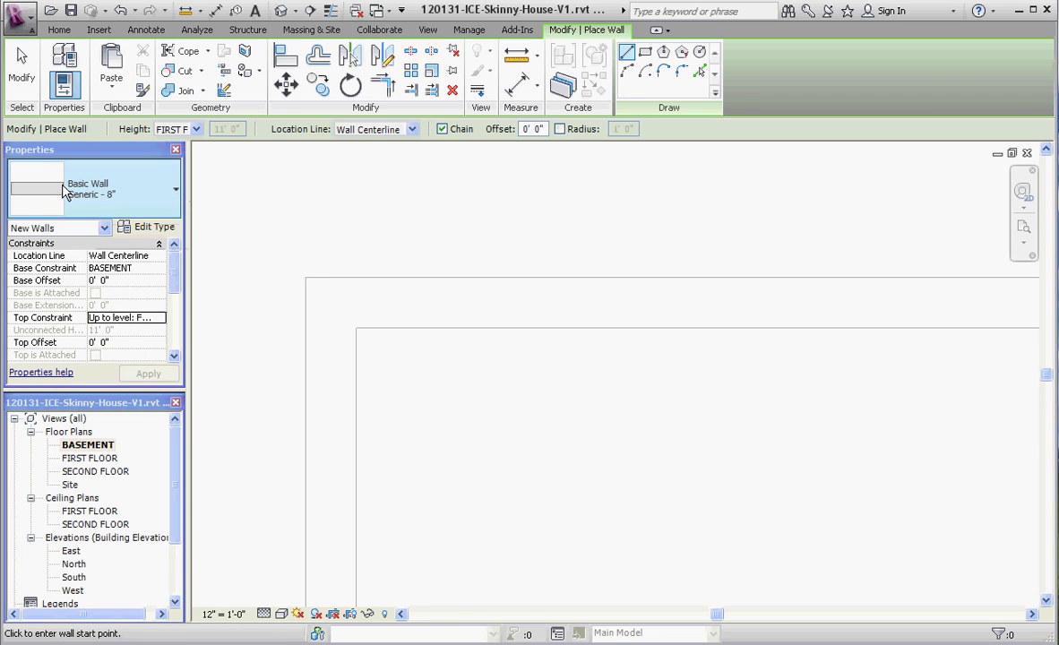
Try duplicating the wall type as a Concrete 8" type, dismissing the name-in-use warning
click(166, 231)
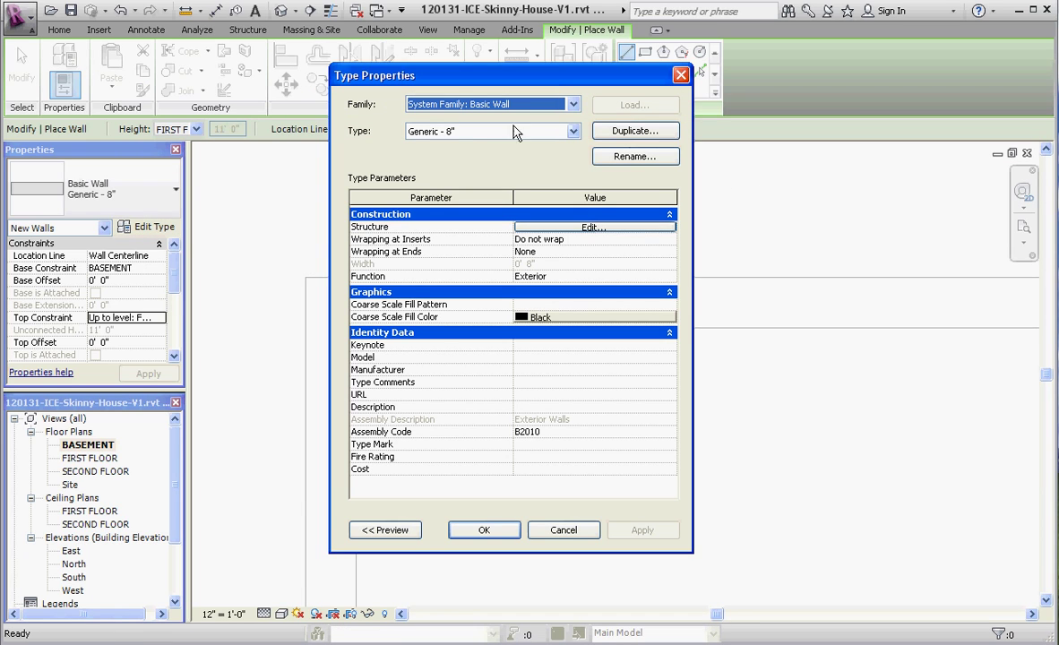
click(647, 134)
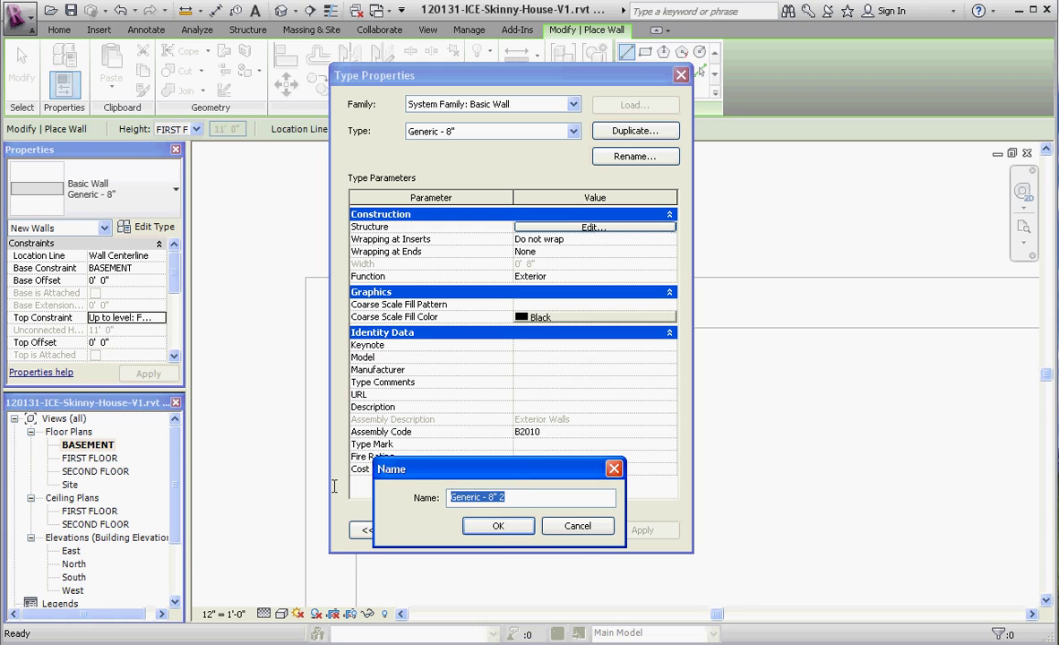
text(concrete)
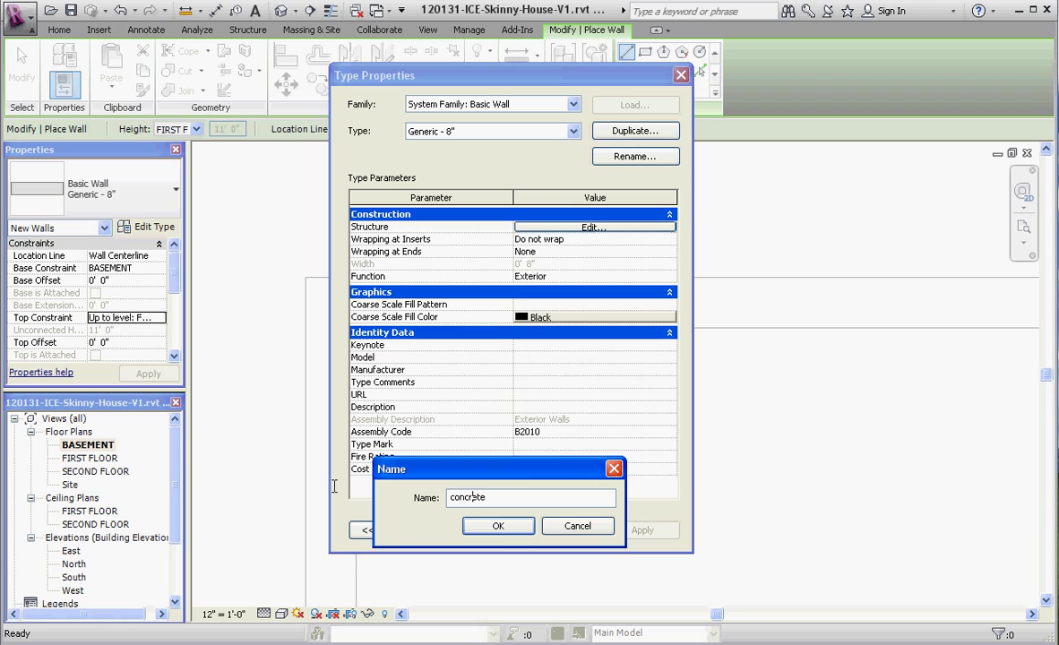
key(Left)
key(Left)
key(Left)
key(Left)
key(Left)
key(Left)
key(Left)
key(BackSpace)
text(C)
key(Right)
key(Right)
key(Right)
key(End)
text(8")
click(500, 528)
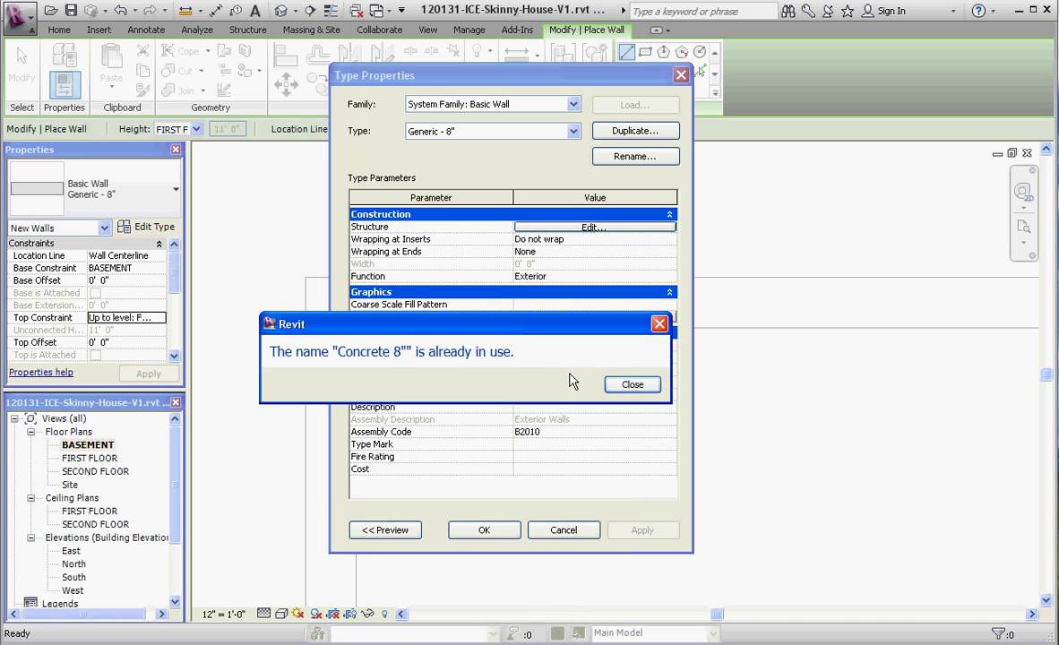
click(631, 385)
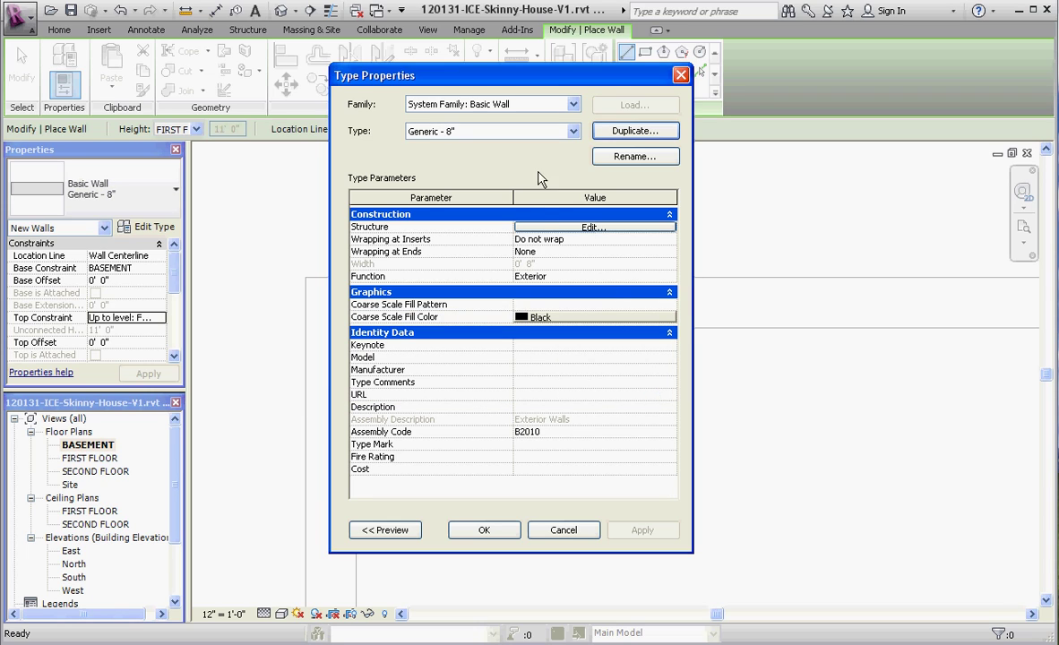
Duplicate the wall type again under the name Concrete - 8"
click(634, 130)
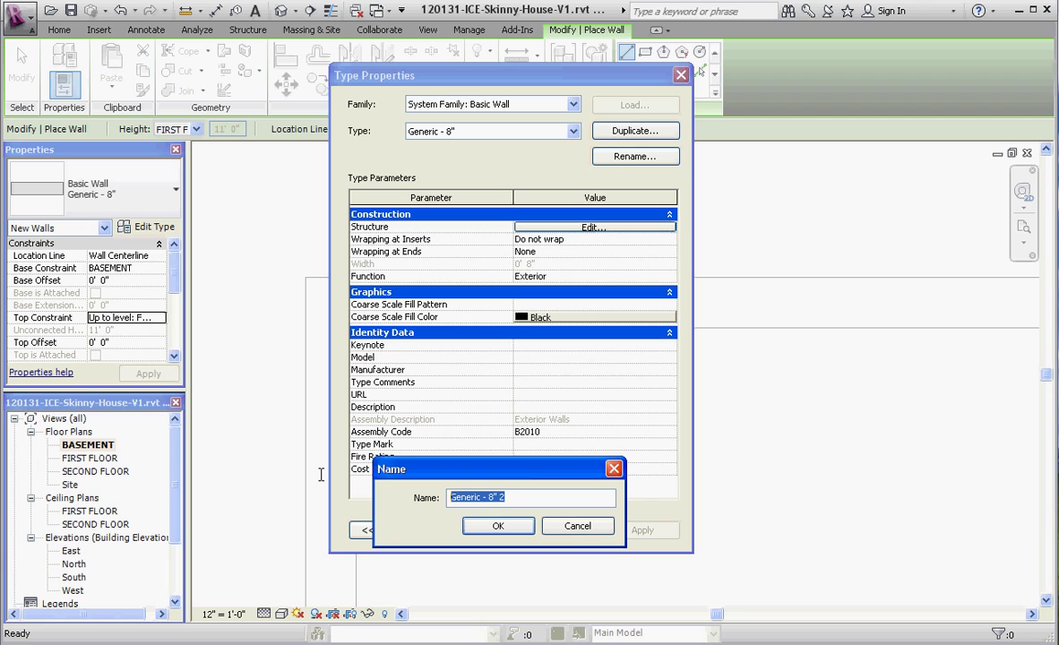
text(Conce)
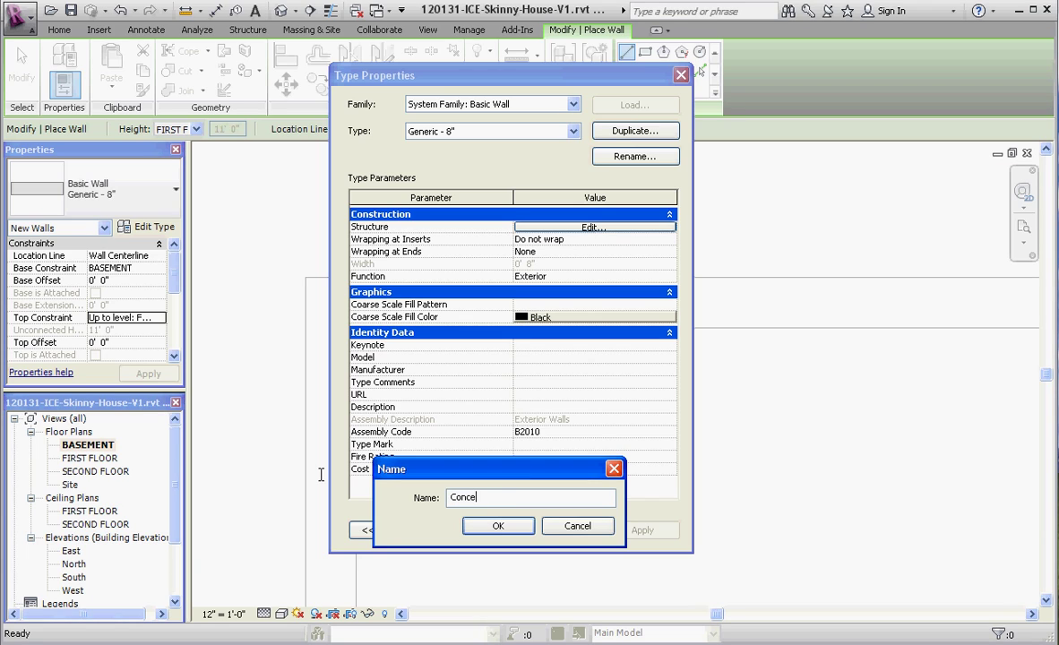
key(BackSpace)
text(rete 8")
key(Left)
key(Left)
text(-)
click(507, 529)
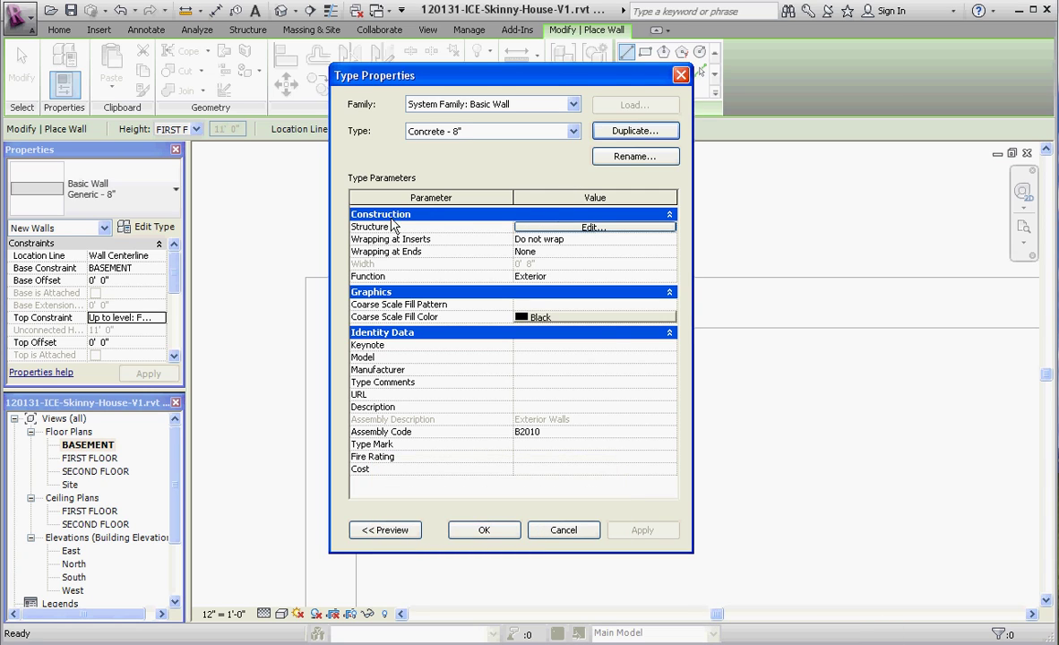
Set the Concrete - 8" structure layer material to Concrete - Cast-in-Place Concrete
click(584, 228)
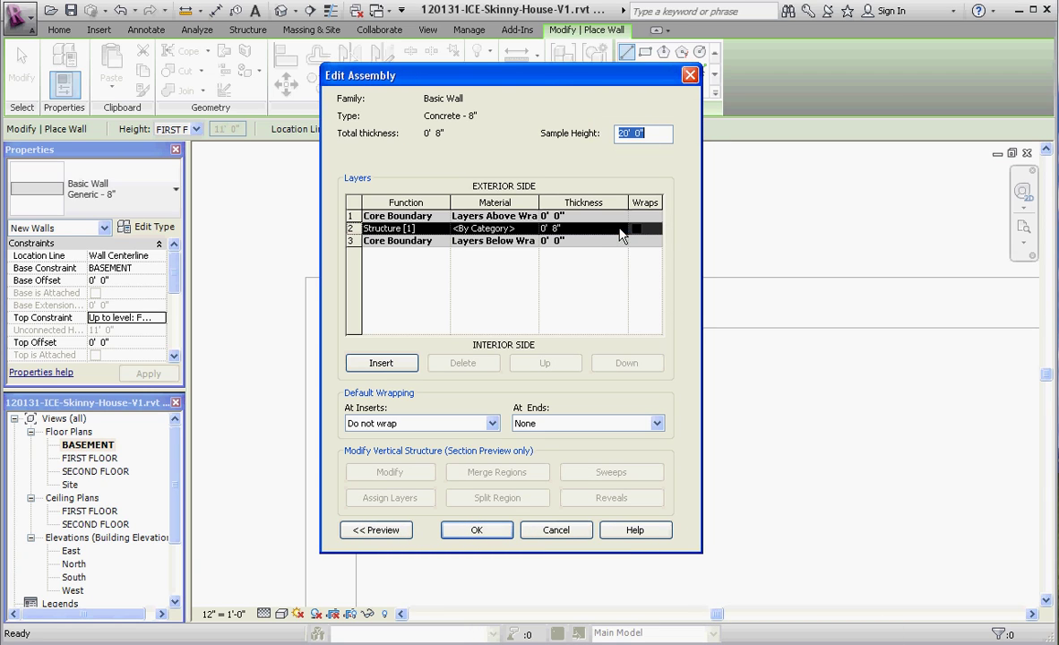
click(488, 229)
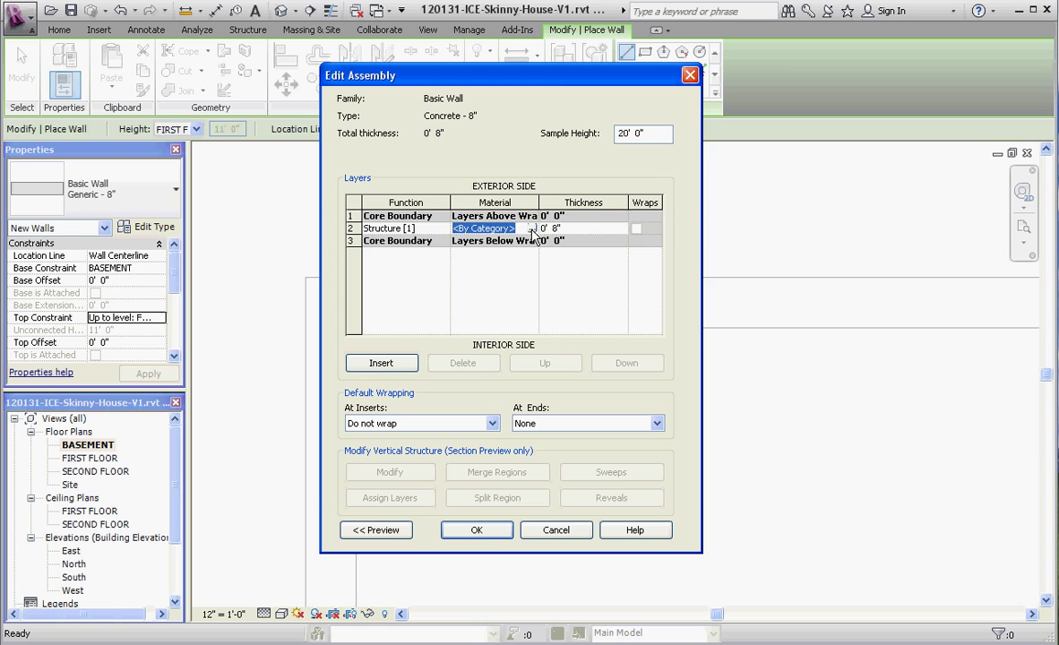
click(533, 229)
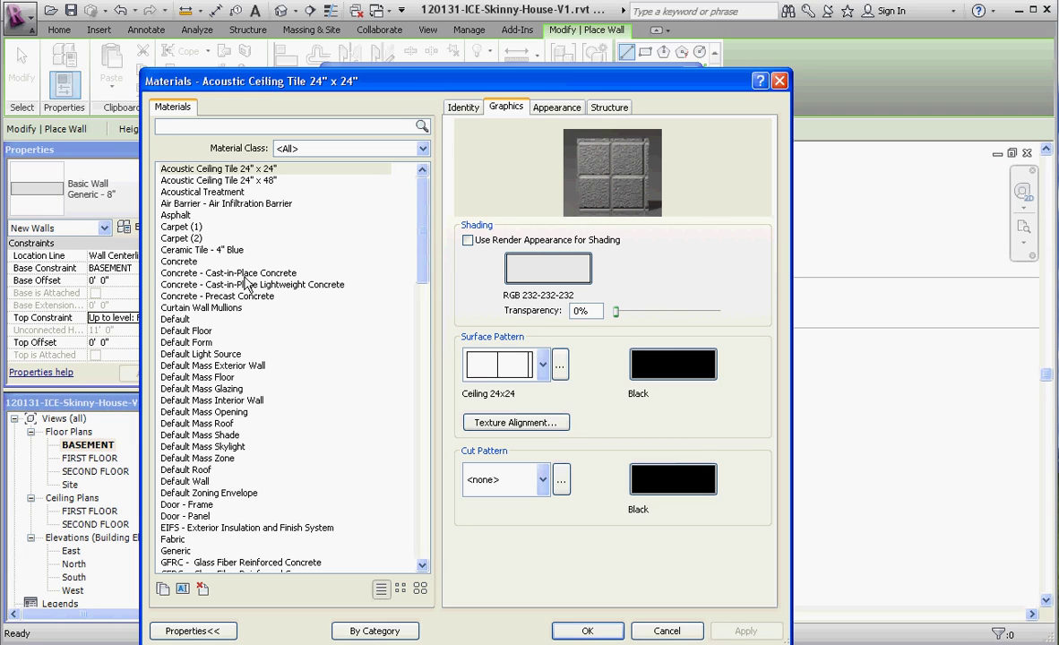
click(242, 273)
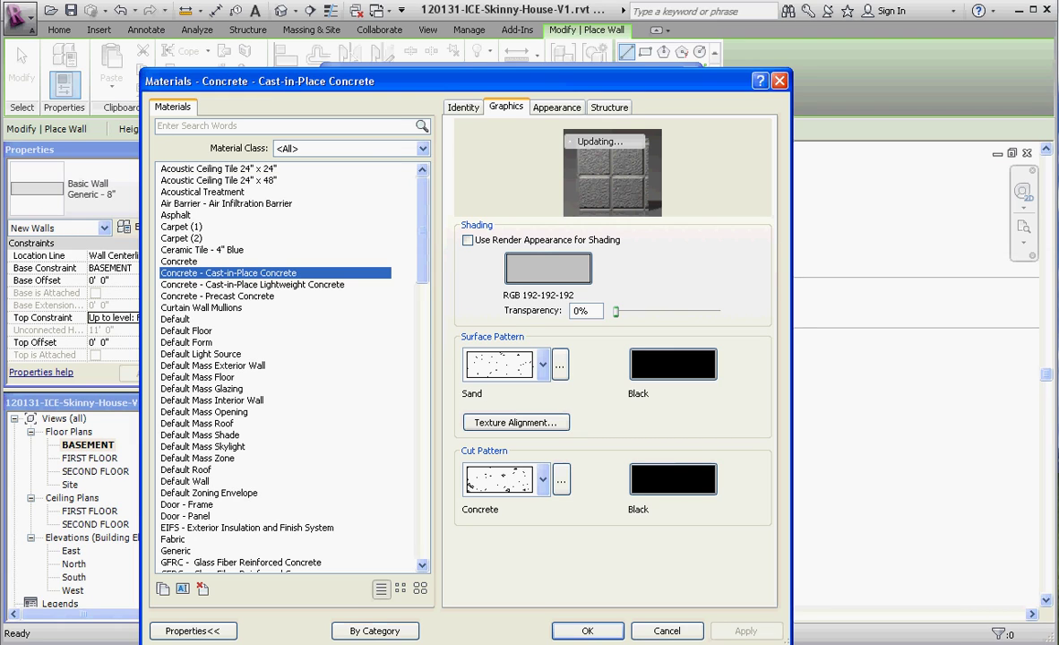
click(587, 630)
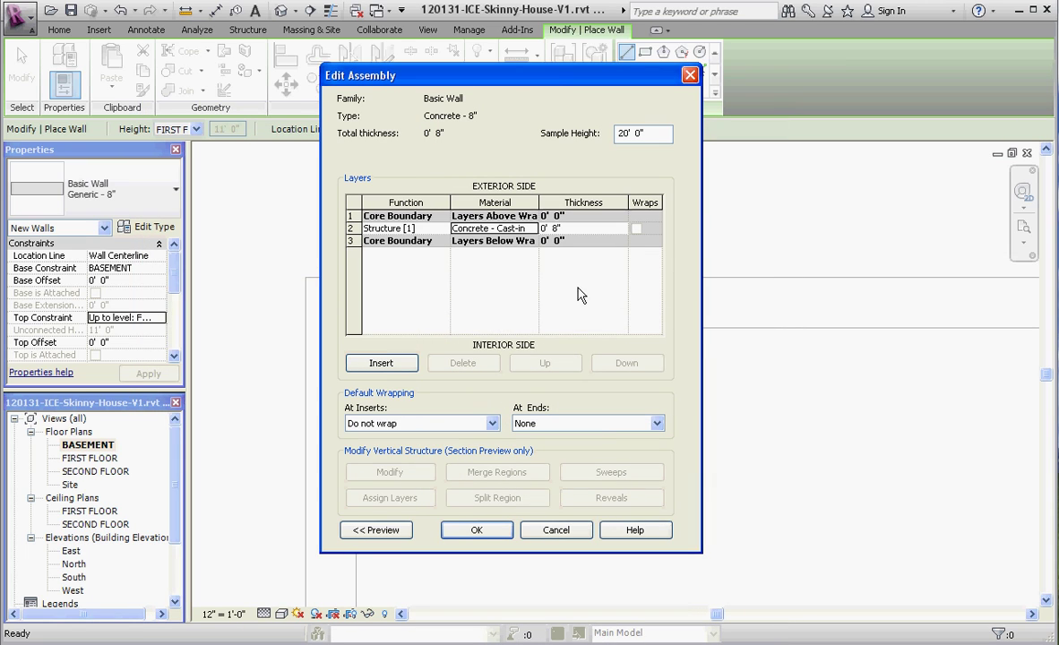
click(478, 532)
Close type properties and set the walls' Location Line to Finish Face: Exterior
click(492, 531)
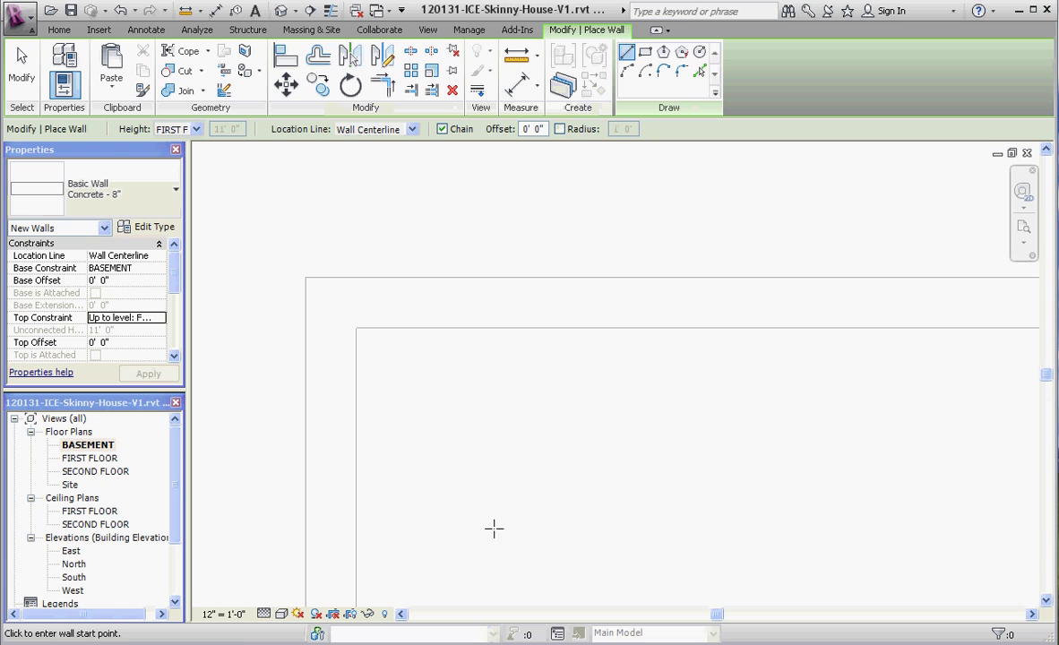
click(334, 305)
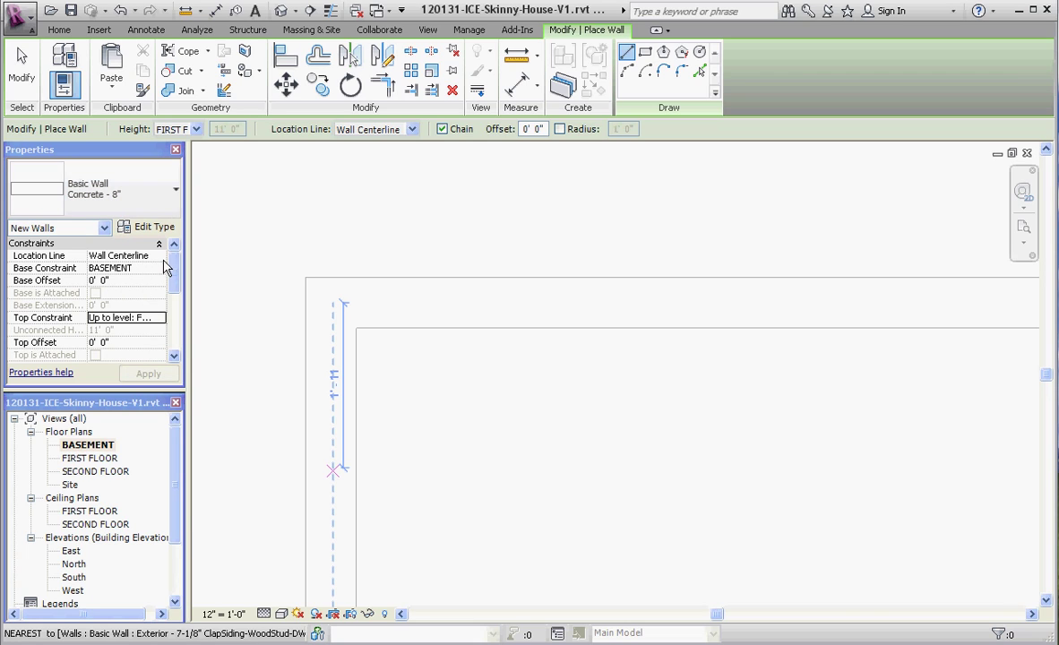
click(155, 255)
click(160, 257)
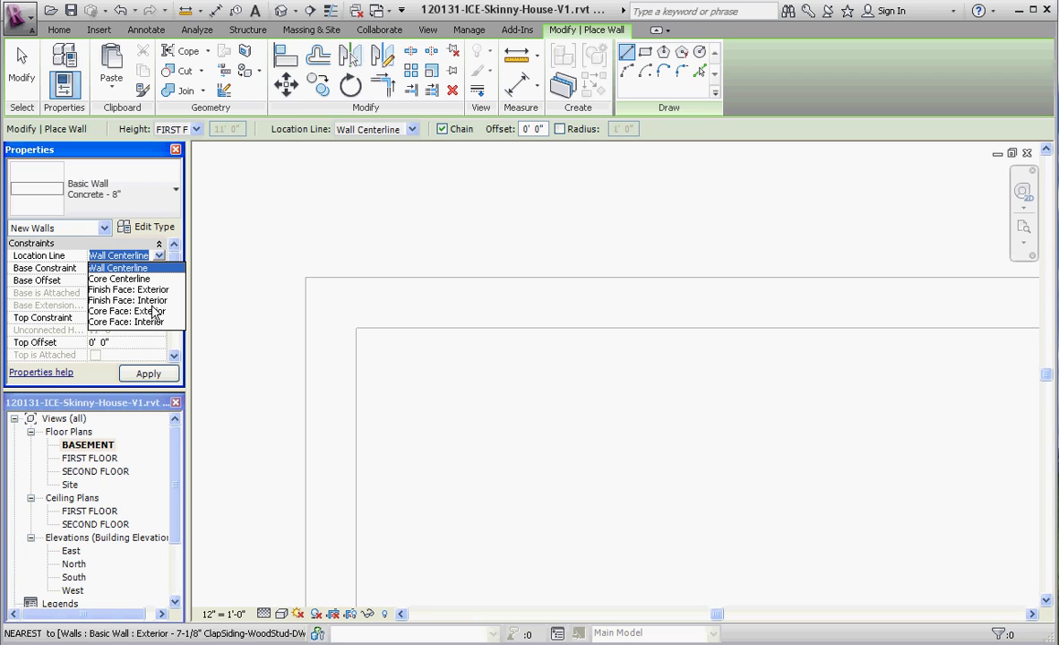
click(213, 316)
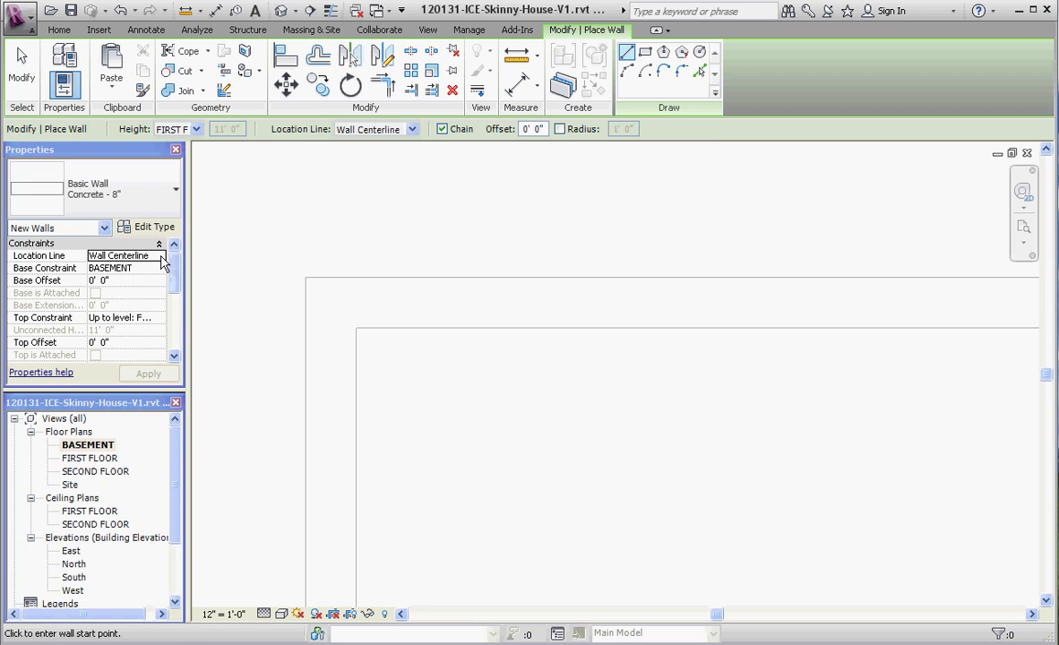
click(163, 260)
click(139, 289)
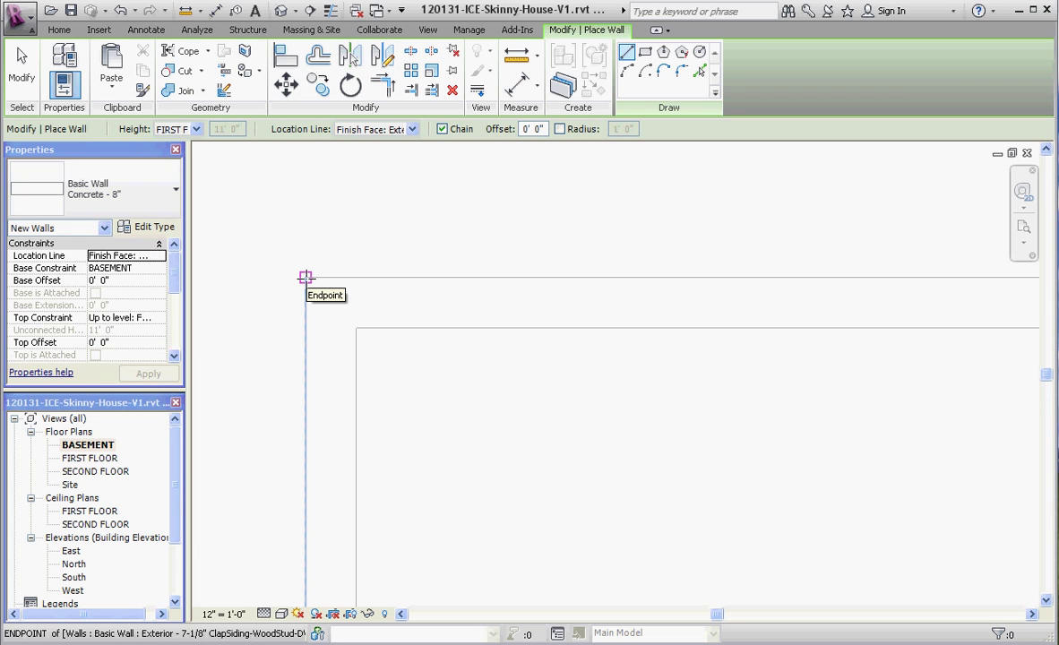
Draw Concrete - 8" walls corner to corner along the first-floor outline, closing the loop
click(305, 277)
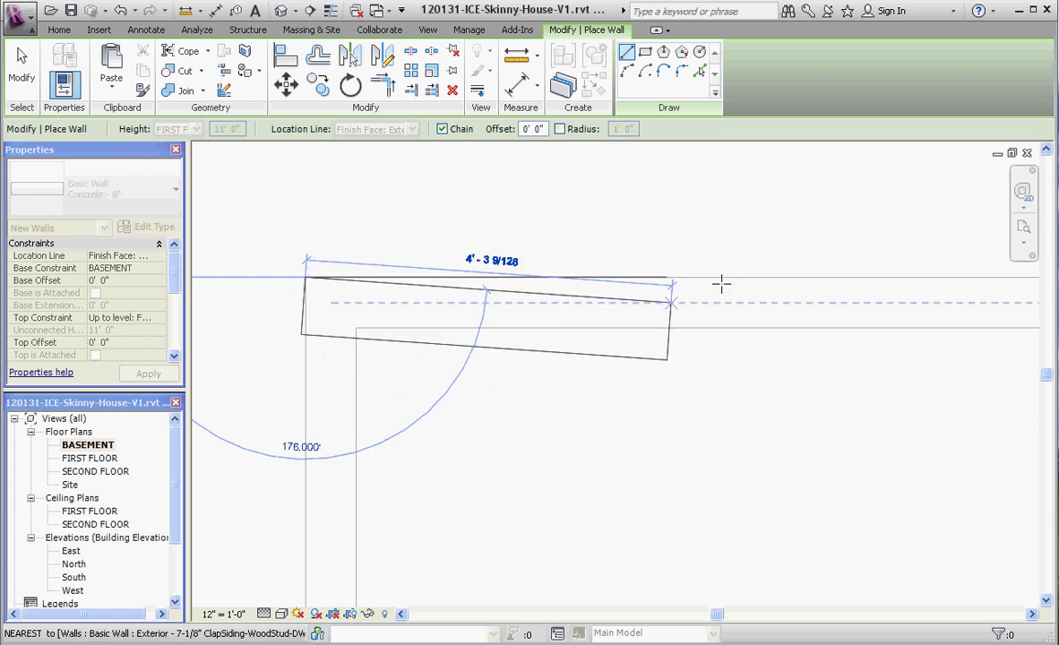
scroll(368, 232, down, 5)
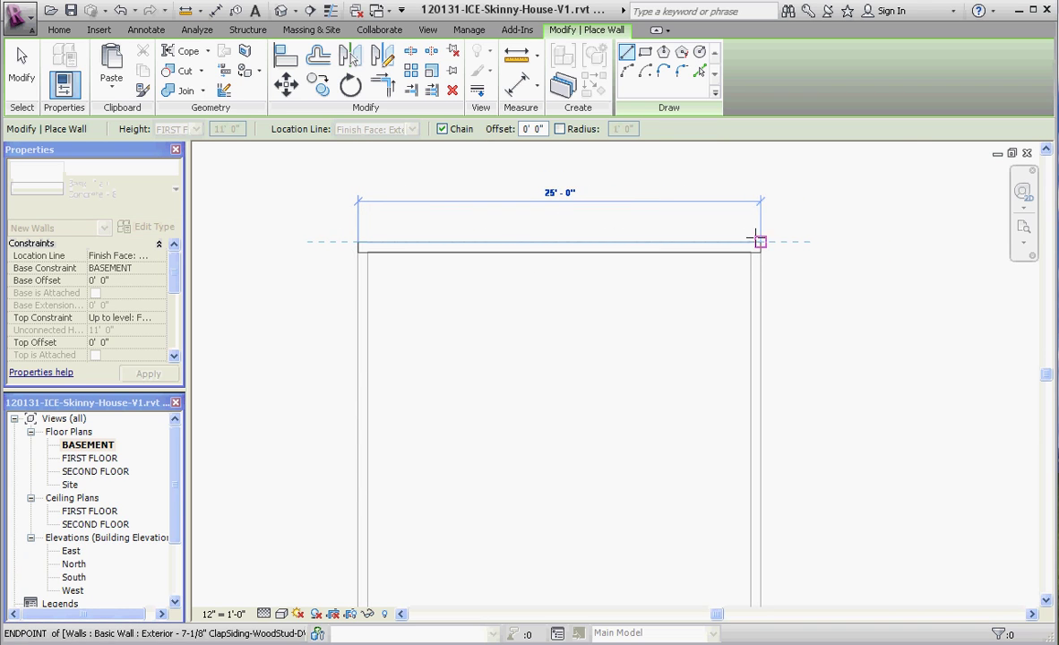
click(758, 238)
scroll(631, 165, down, 4)
scroll(654, 515, up, 5)
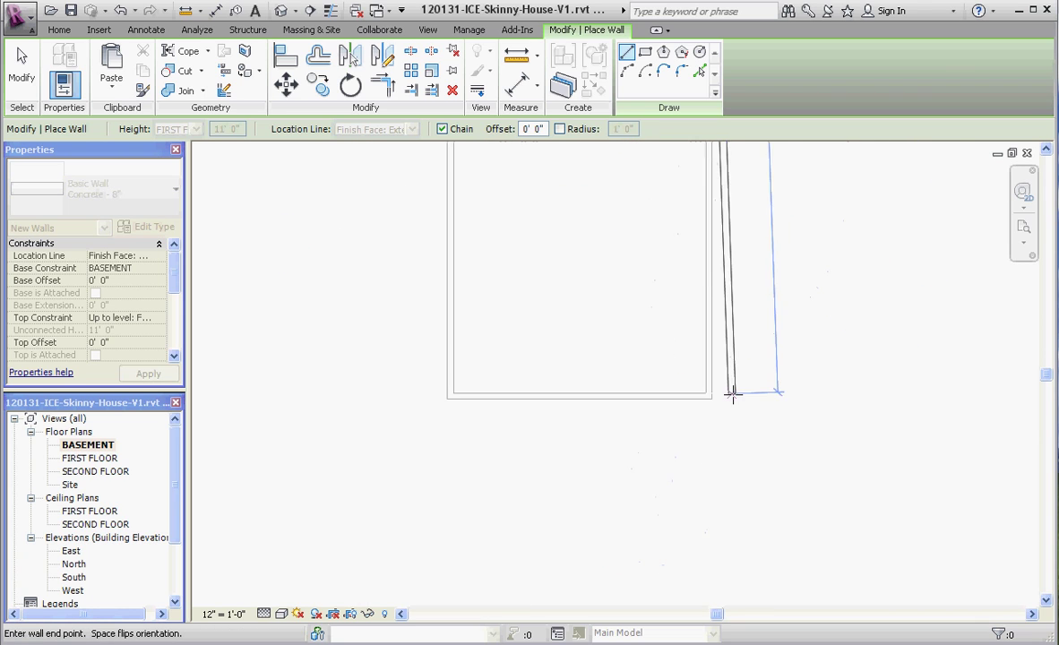
click(703, 404)
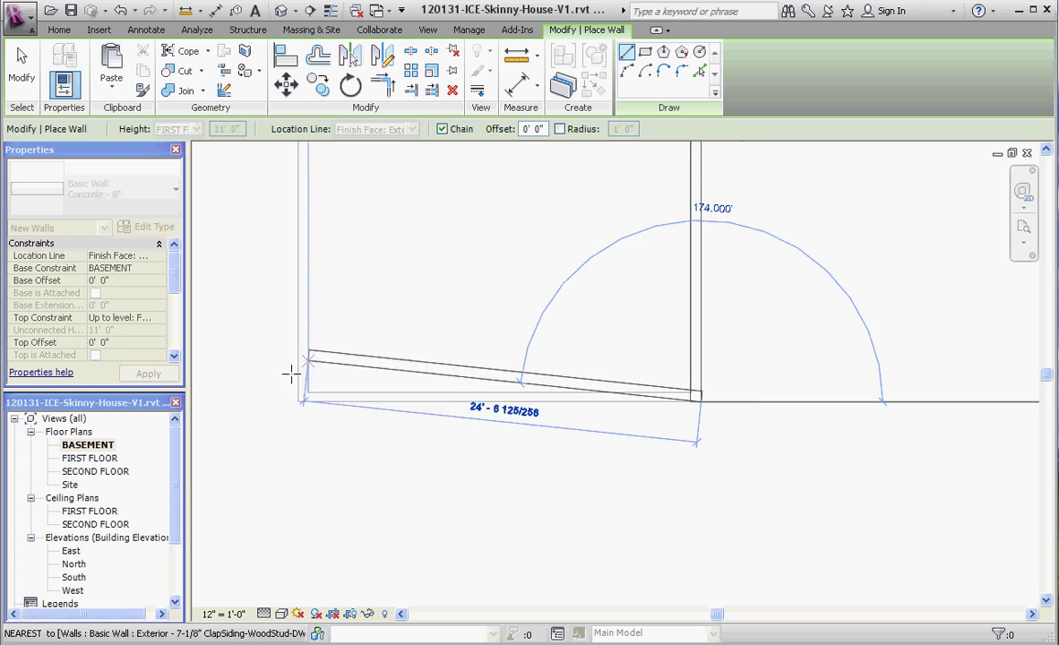
click(298, 402)
scroll(343, 508, down, 4)
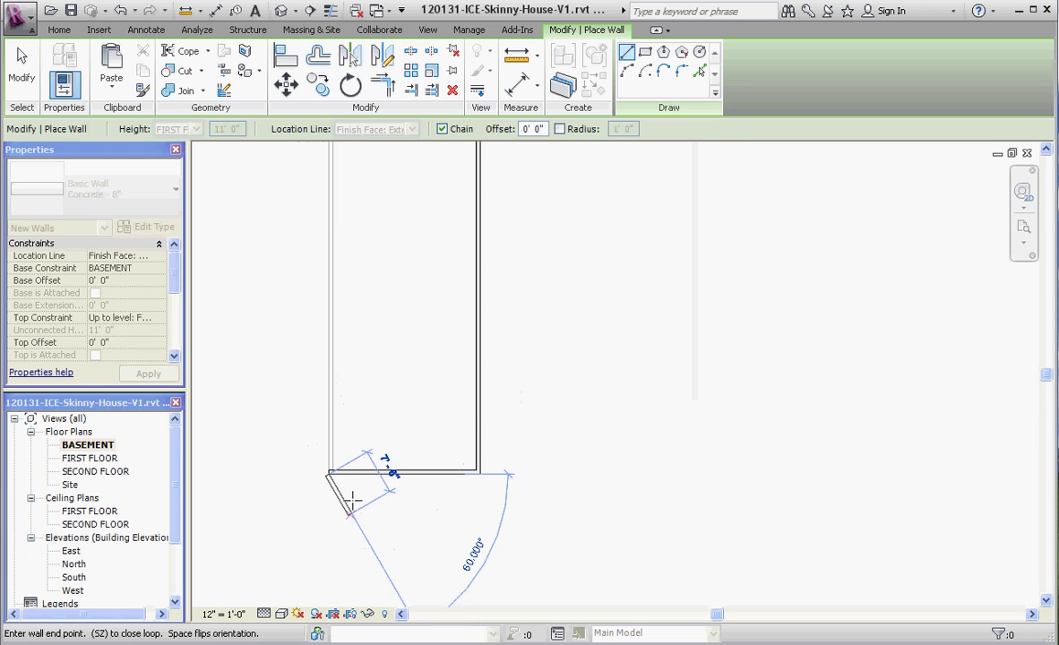
scroll(331, 207, up, 1)
scroll(332, 207, up, 1)
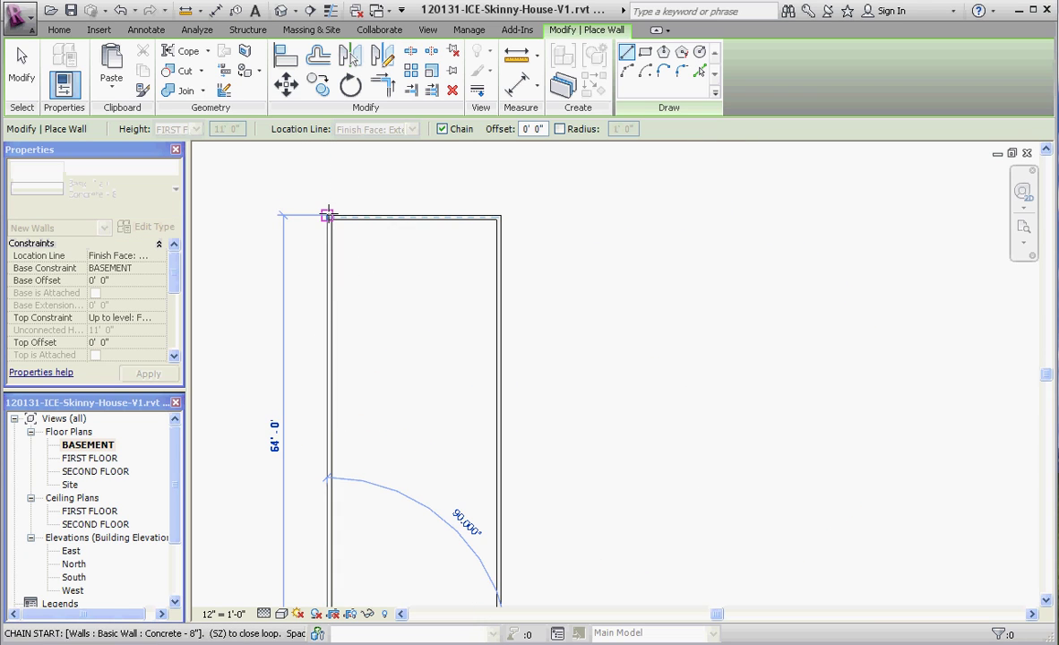
click(329, 217)
key(Escape)
scroll(349, 272, down, 1)
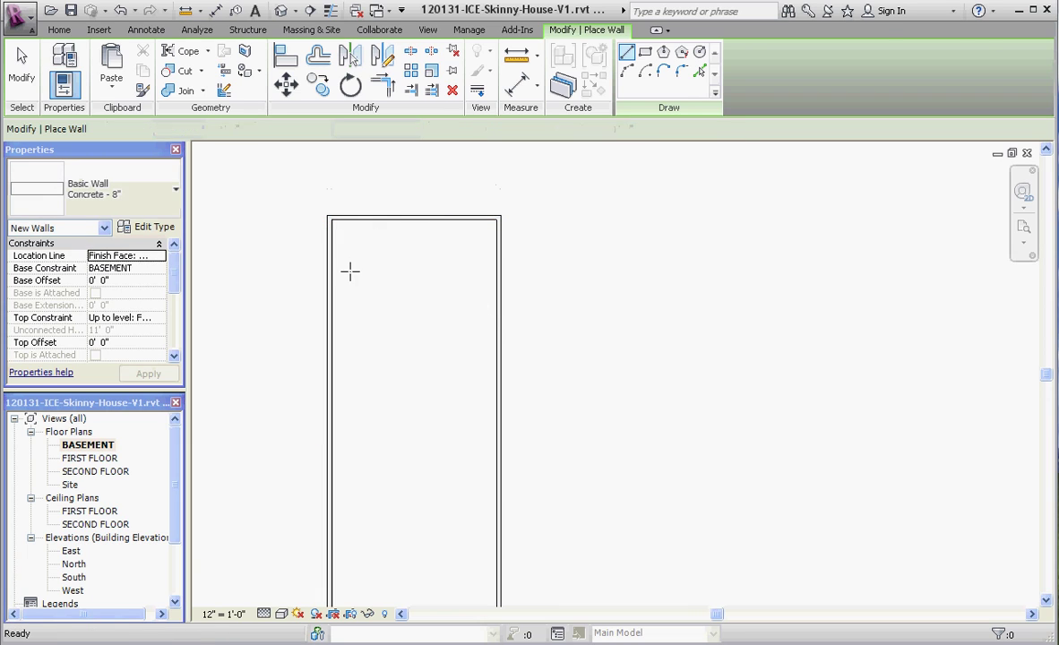
Draw a horizontal section line from left to right across the house
scroll(361, 263, up, 1)
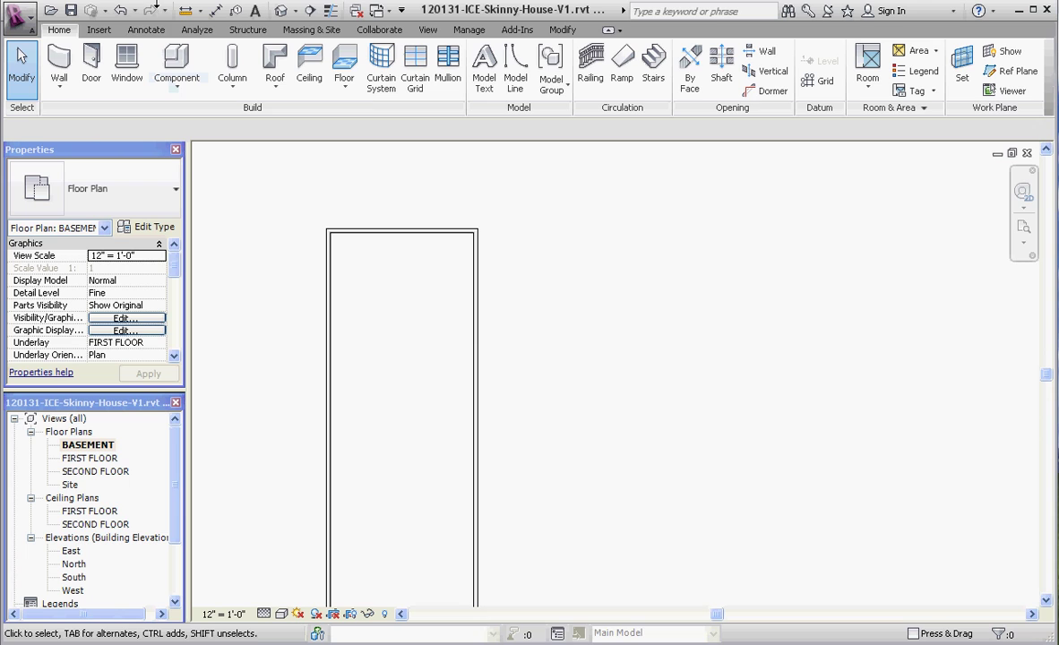
click(428, 29)
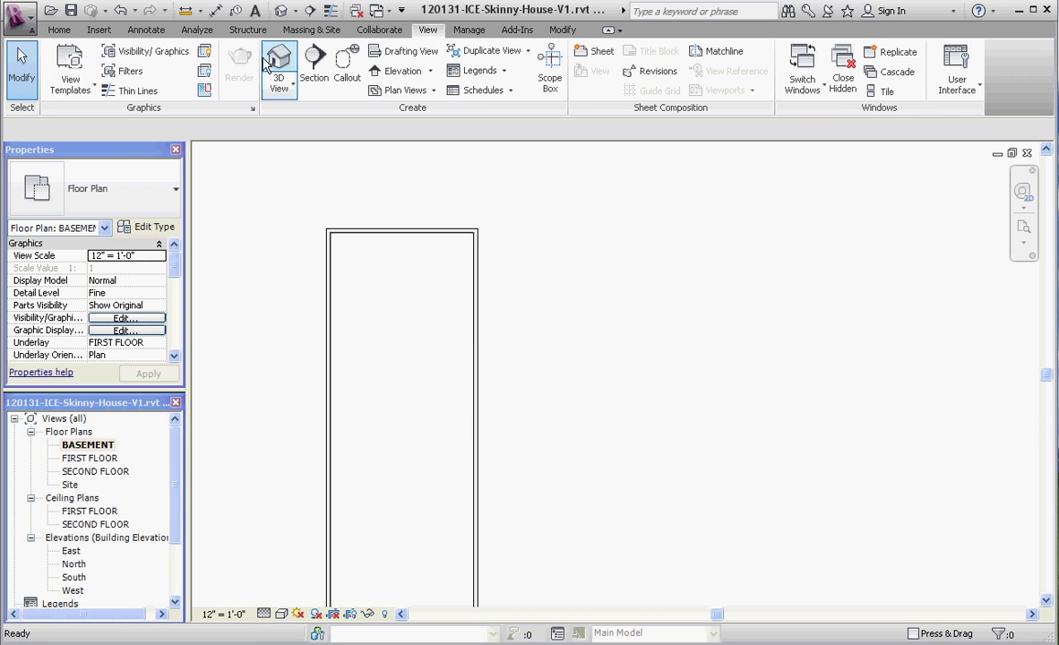
click(302, 65)
click(301, 284)
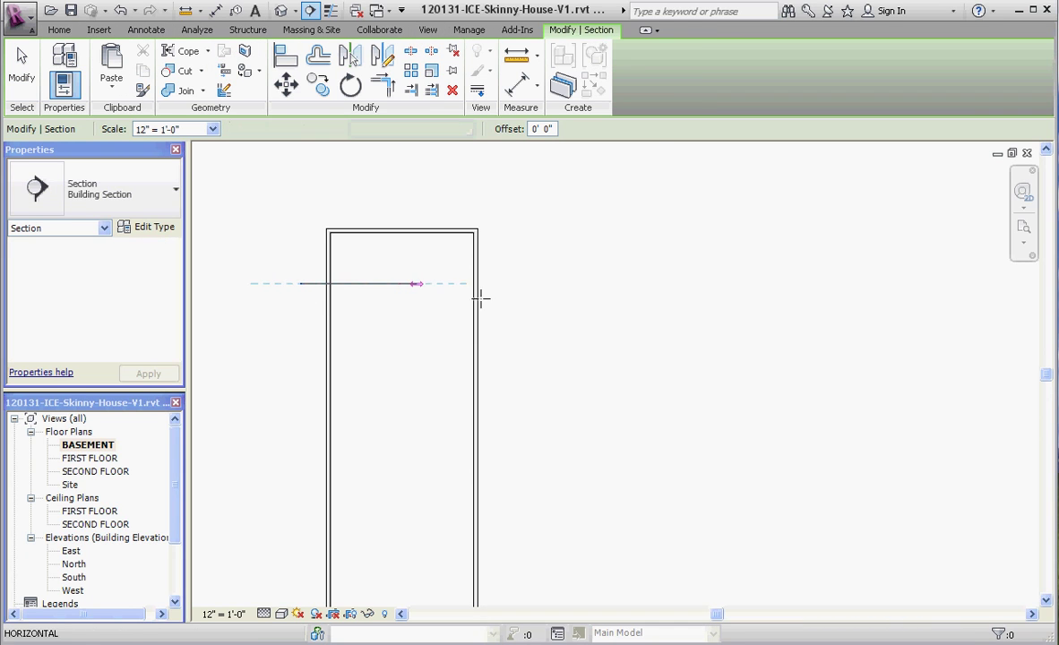
click(529, 285)
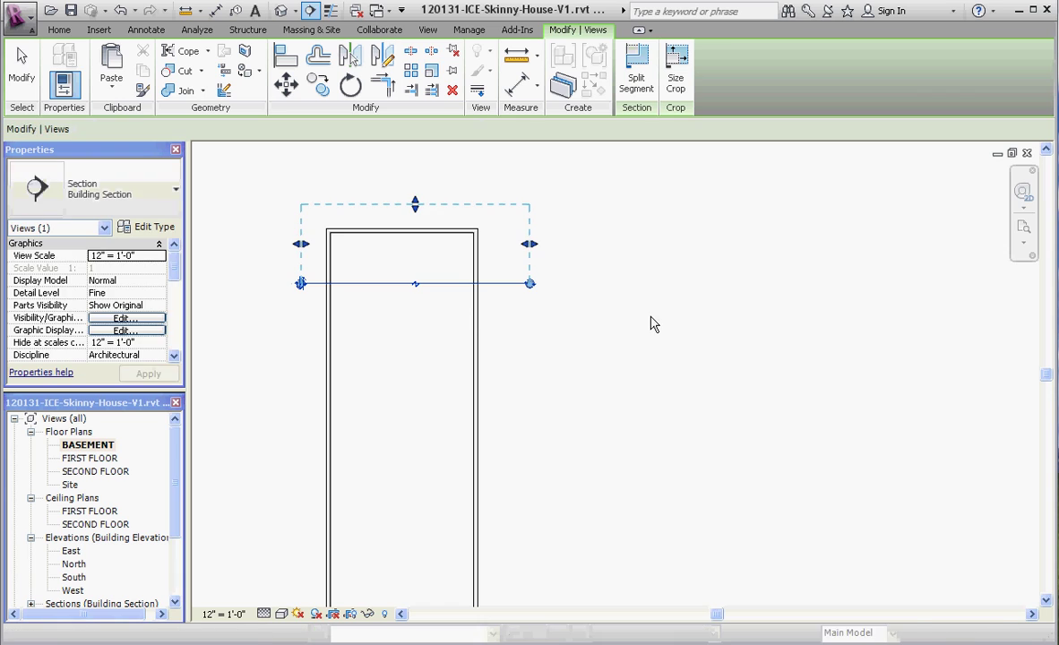
click(486, 316)
click(500, 320)
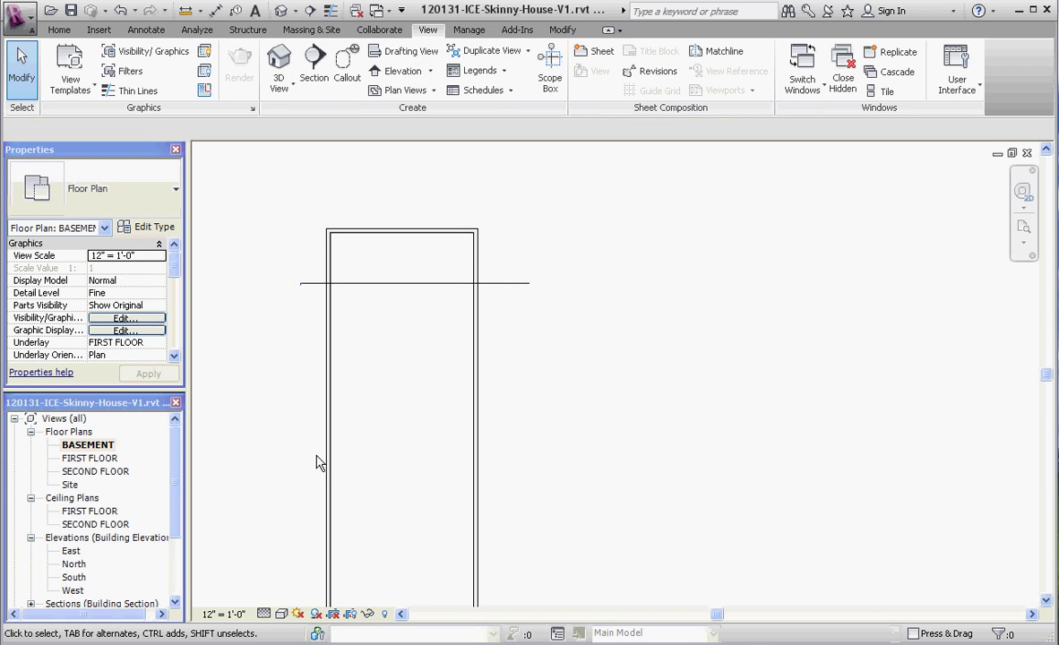
Change the BASEMENT plan scale from 12" = 1'-0" to 1/8" = 1'-0"
click(221, 615)
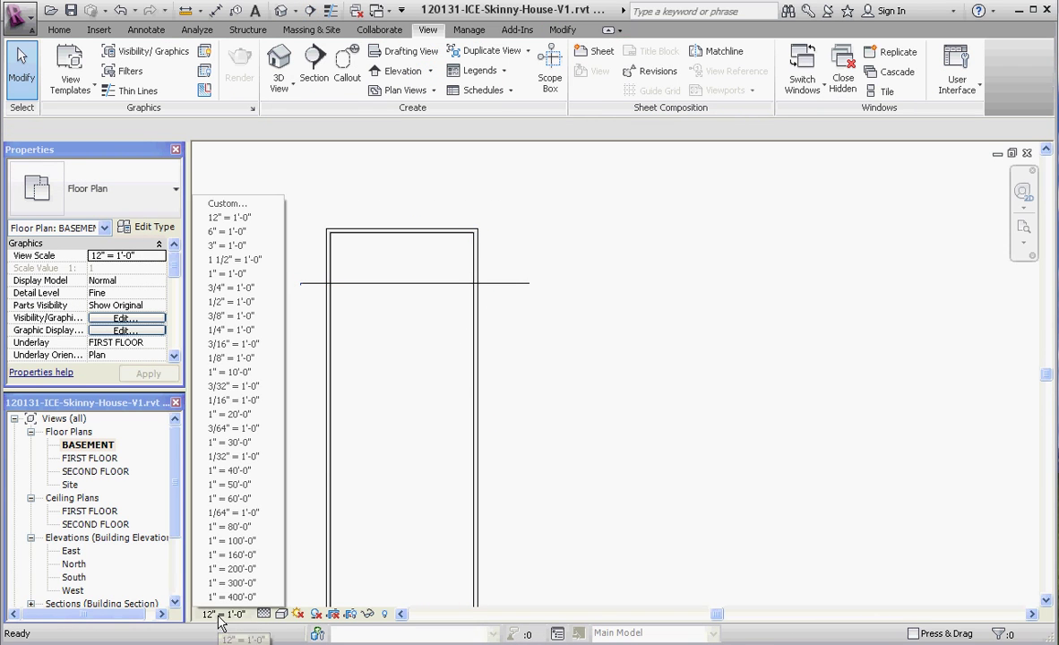
click(231, 358)
scroll(557, 307, up, 3)
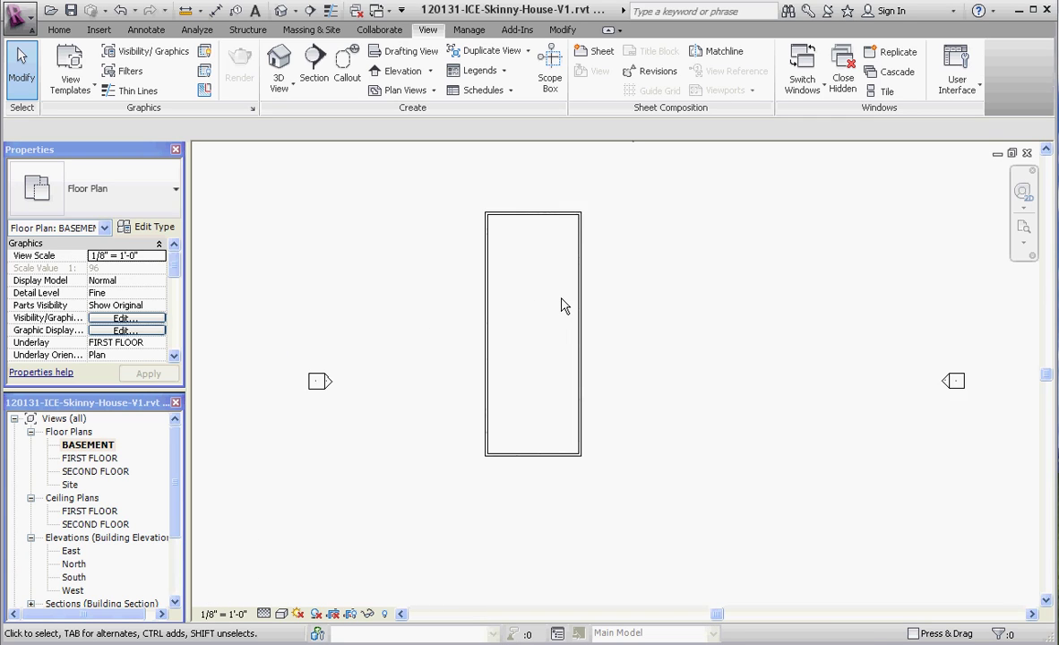
scroll(543, 306, down, 2)
scroll(586, 274, up, 3)
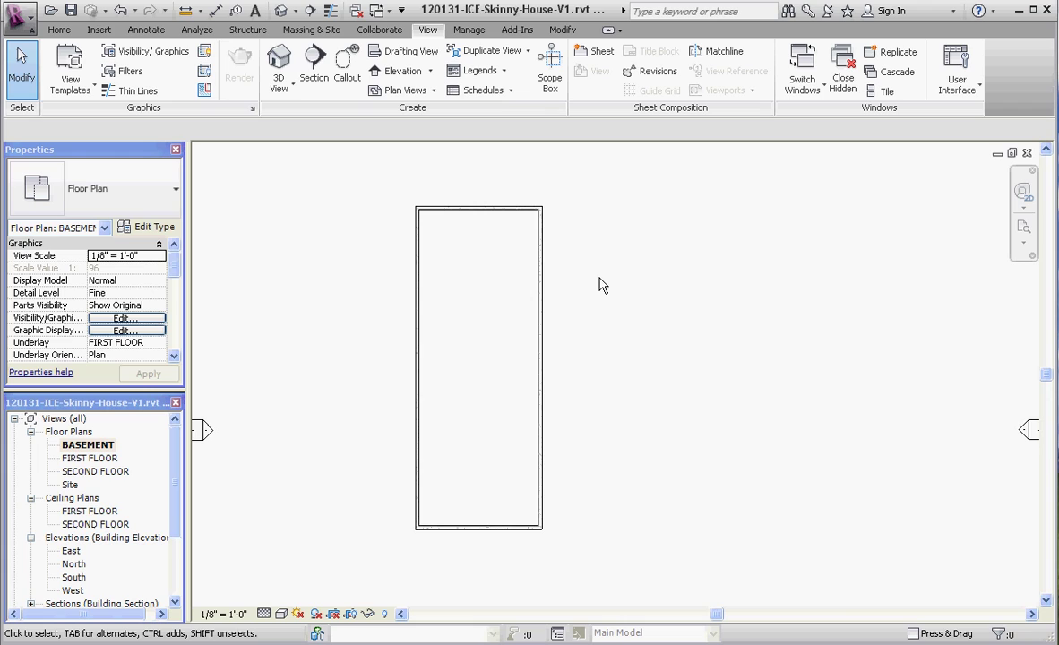
scroll(501, 246, up, 2)
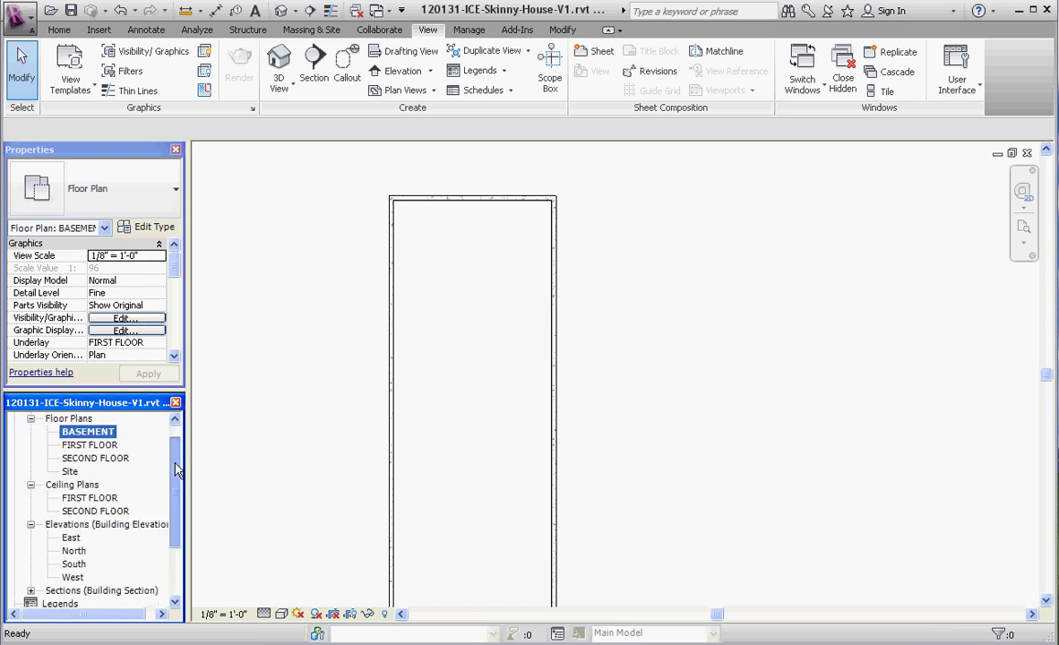
scroll(176, 466, down, 2)
Open Section 1 and set Hide at scales coarser than to 1/8" = 1'-0"
click(31, 512)
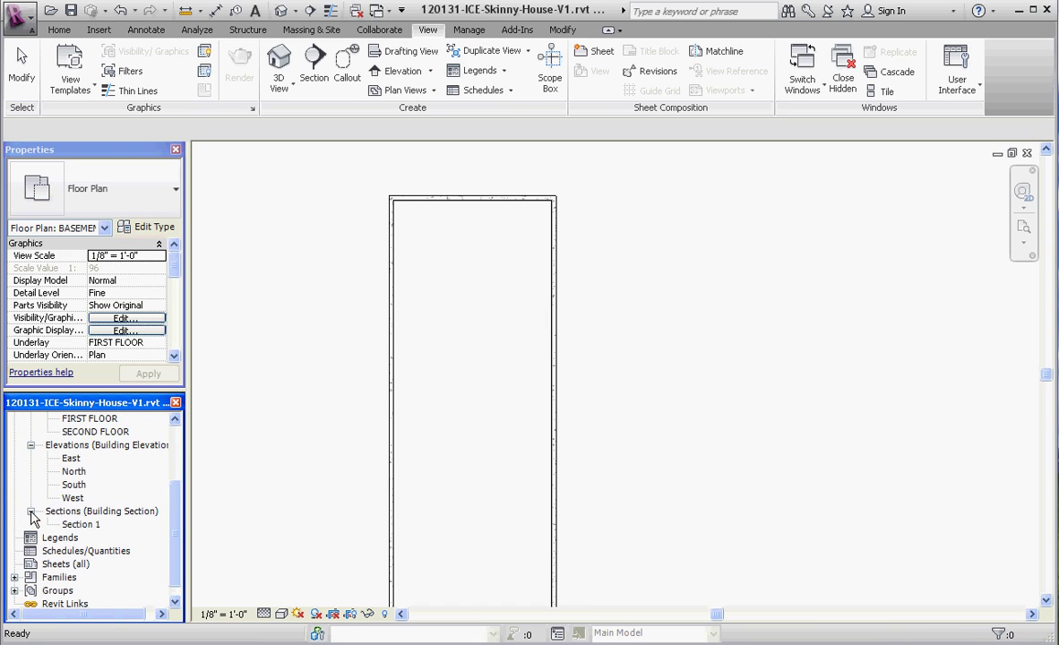
double_click(79, 525)
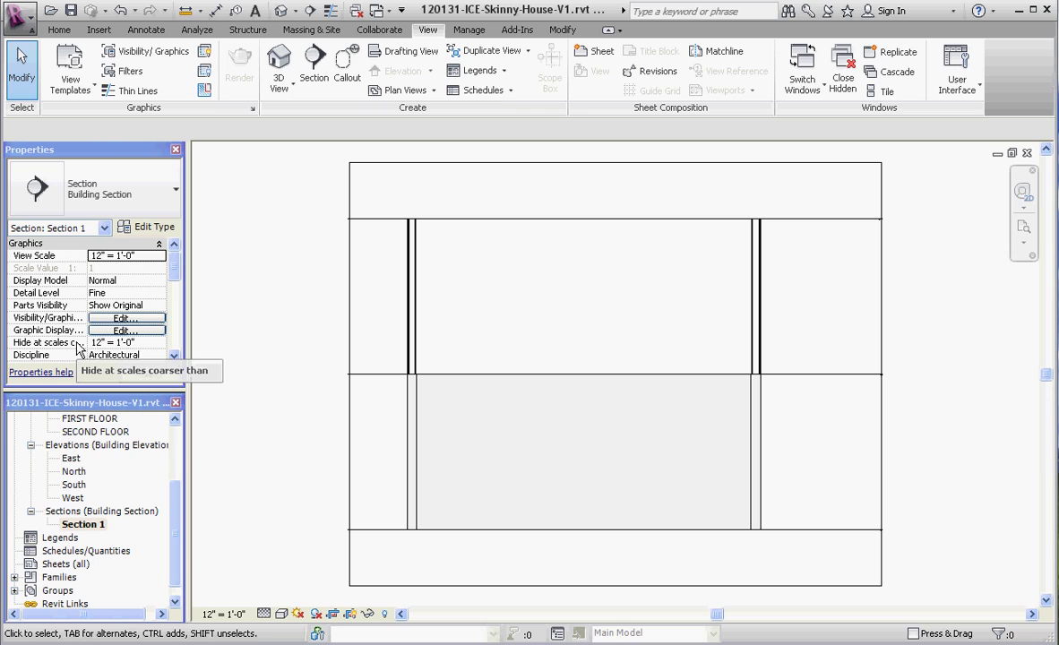
click(136, 345)
click(159, 344)
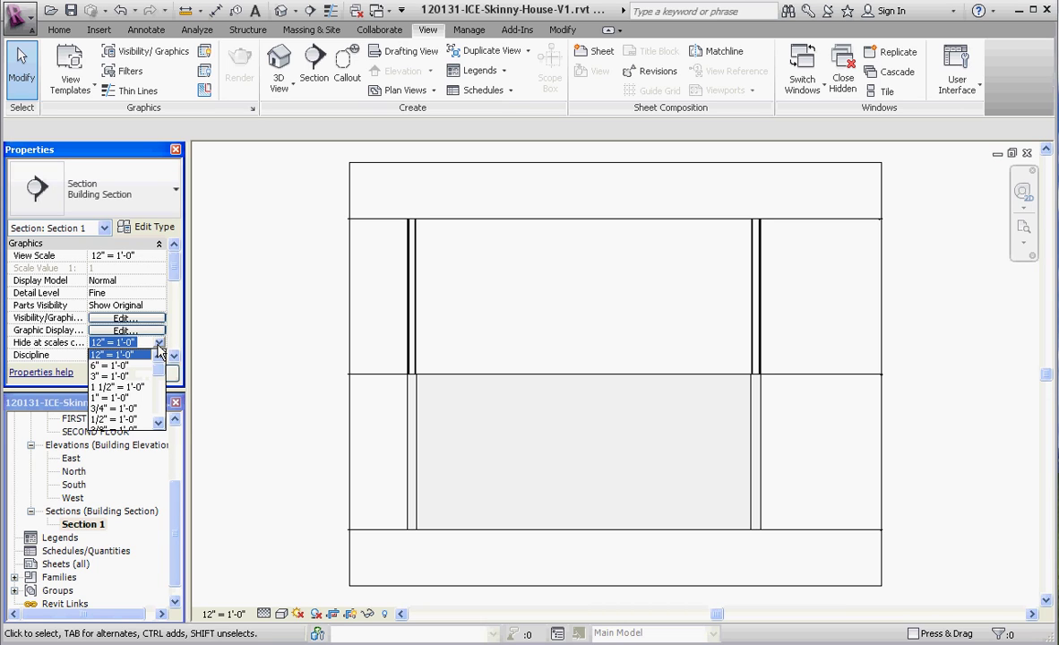
click(151, 434)
click(151, 343)
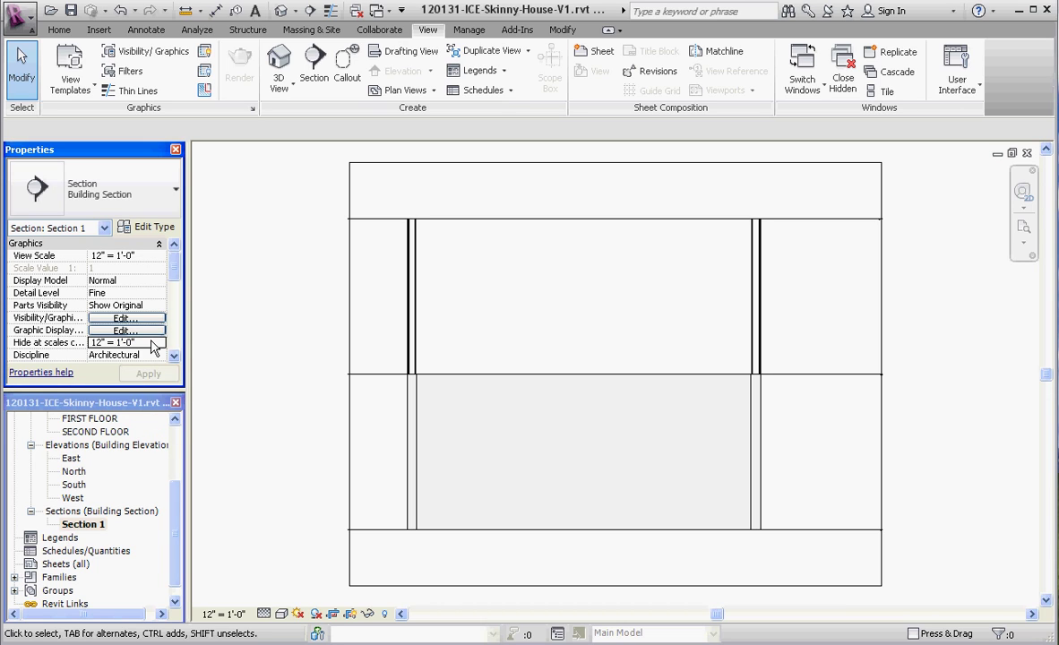
click(160, 346)
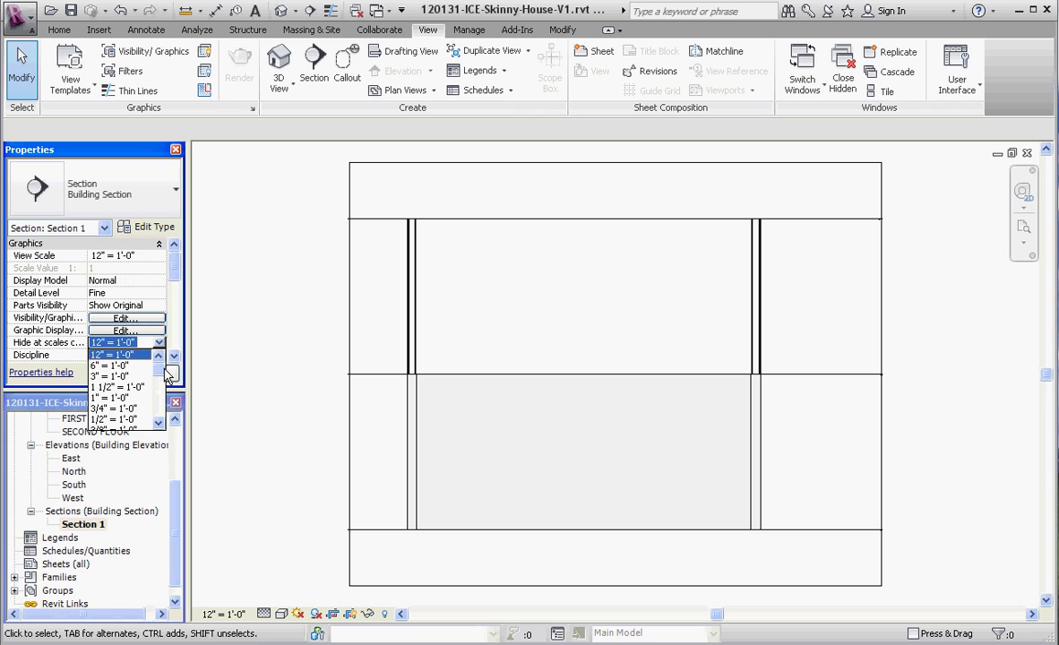
drag(167, 376, 162, 383)
click(139, 397)
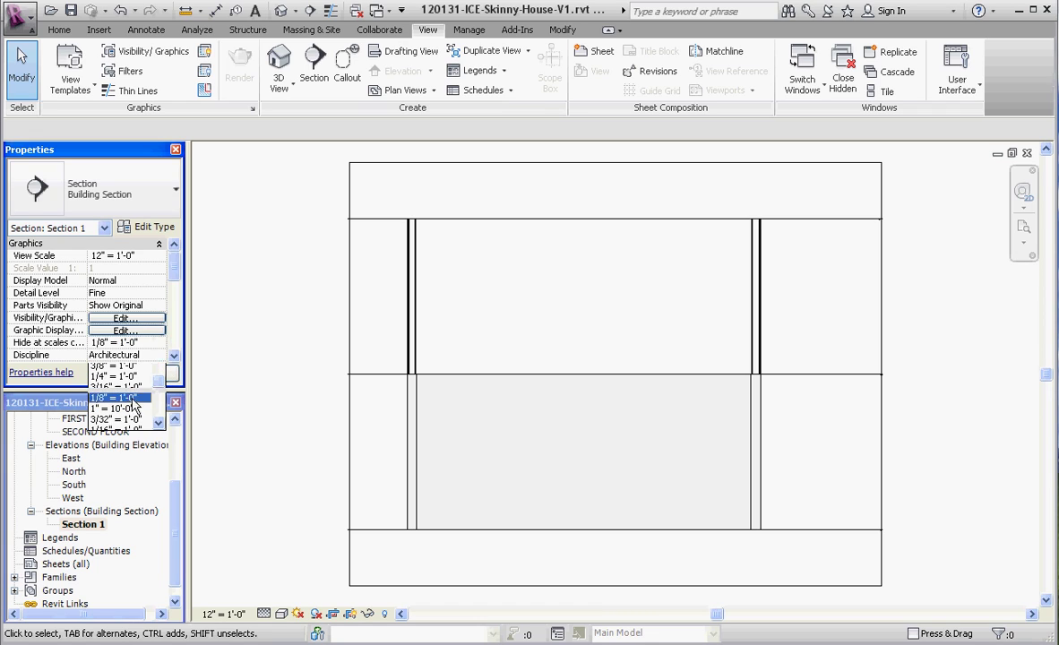
click(143, 375)
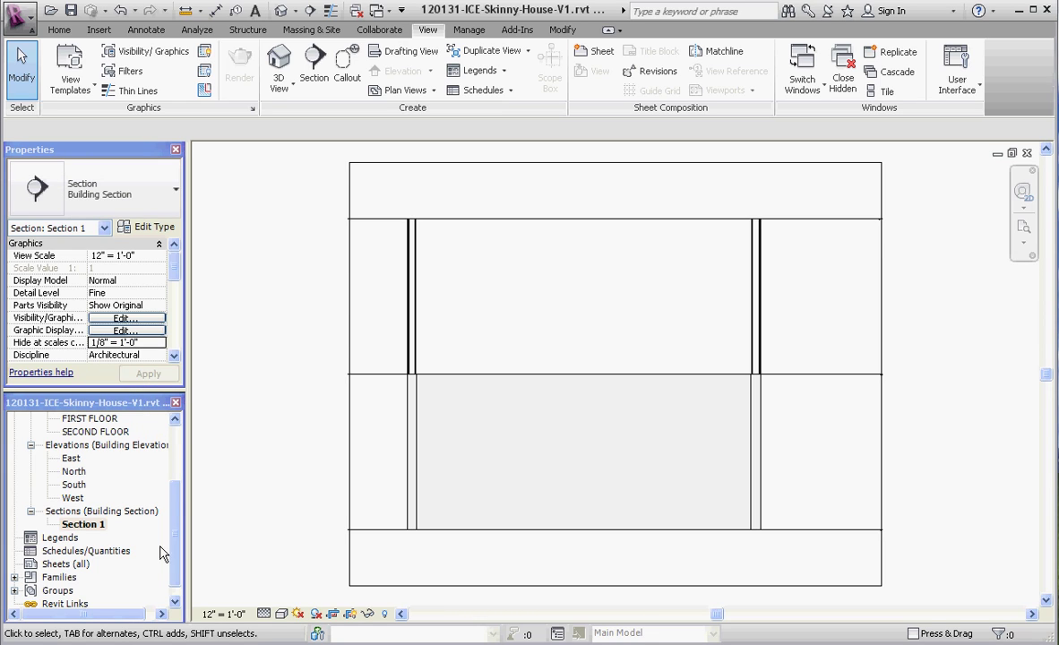
scroll(186, 507, up, 3)
Reopen Section 1 from its BASEMENT plan marker and check the lower wall is Concrete - 8"
double_click(87, 444)
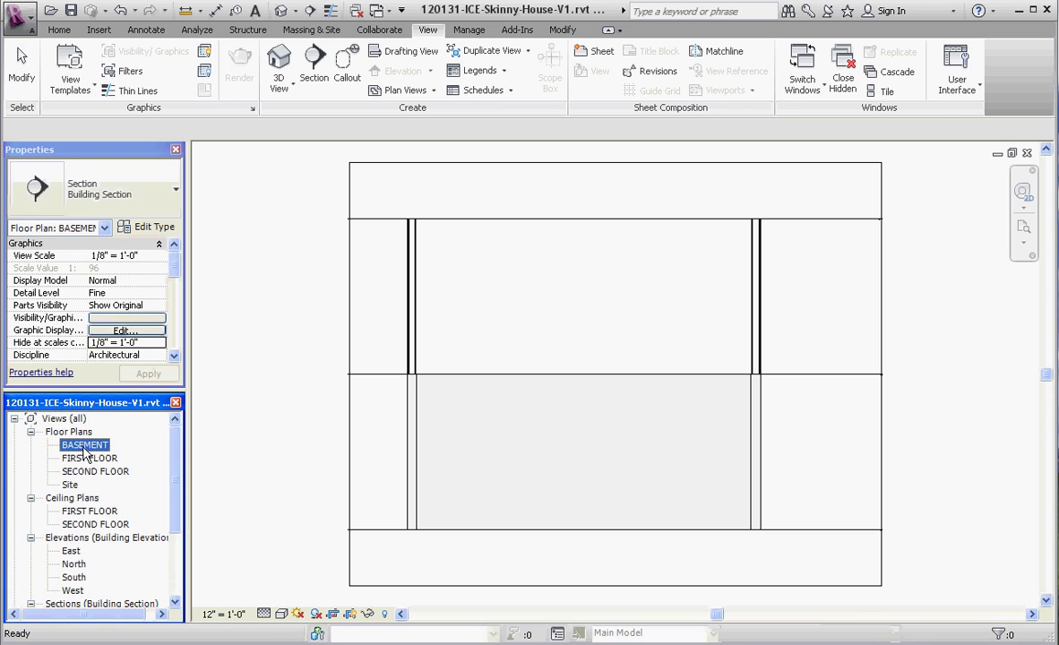
scroll(610, 319, up, 2)
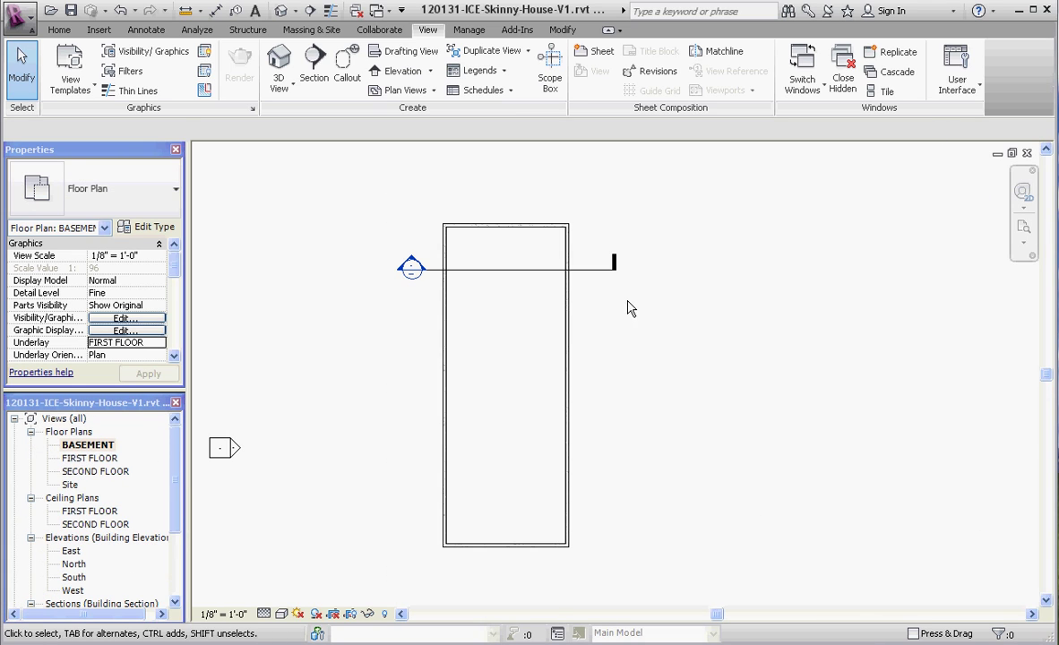
scroll(491, 234, up, 2)
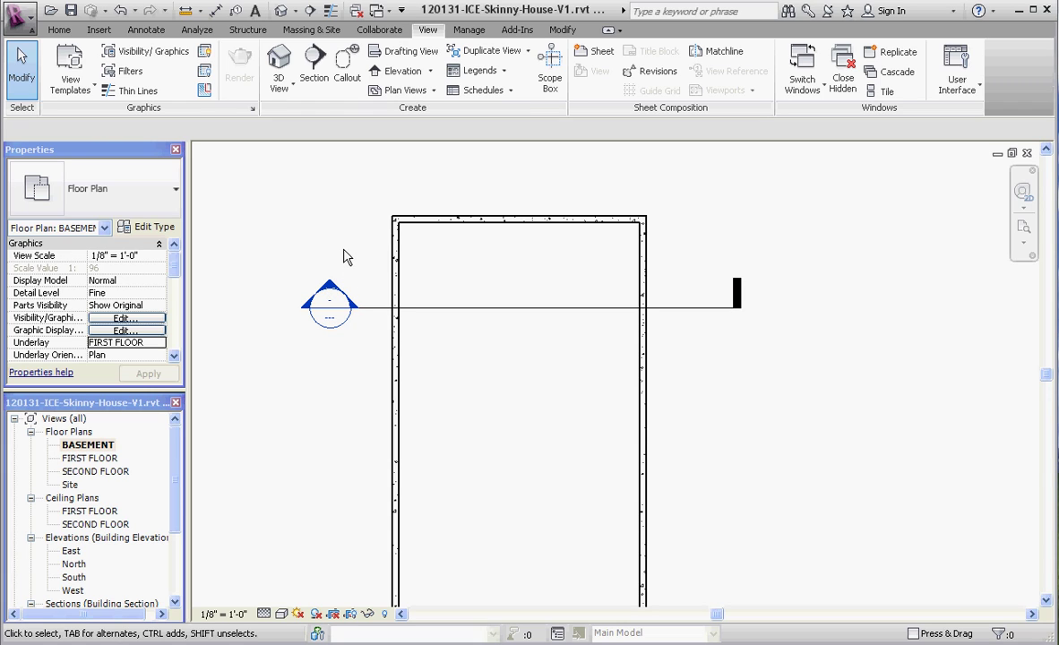
double_click(327, 298)
scroll(430, 382, up, 4)
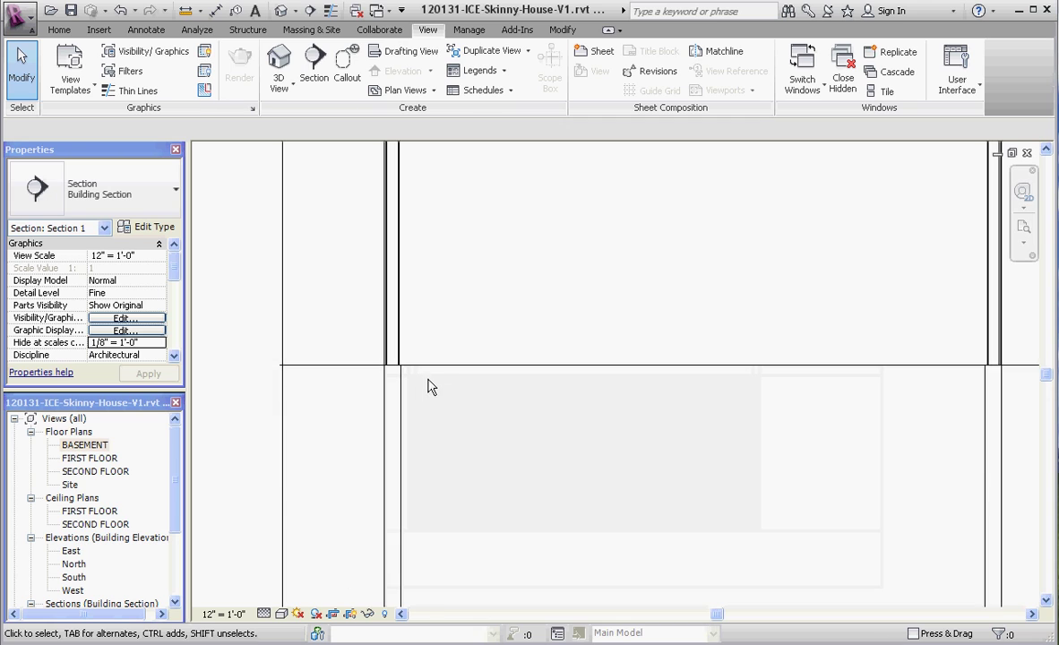
click(384, 381)
click(492, 278)
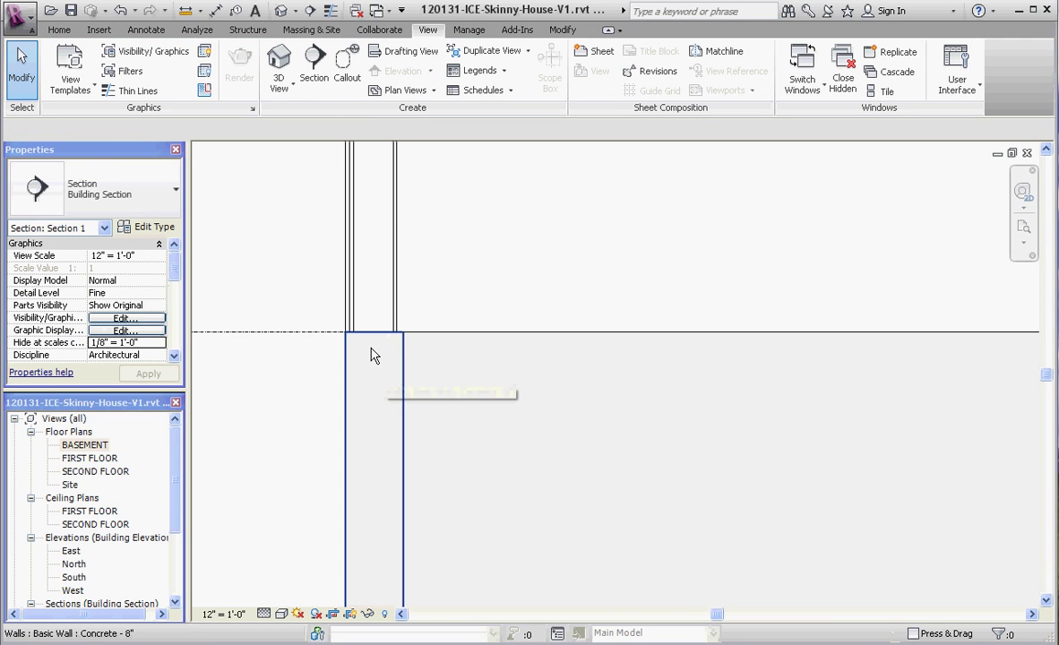